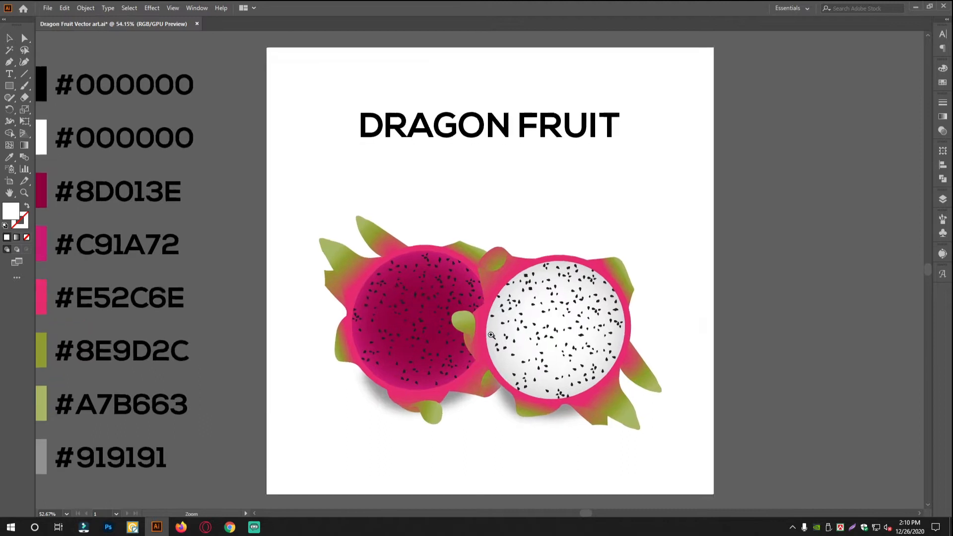
# Examine the finished dragon fruit illustration, its colour palette and the reference photo beside it.
pyautogui.moveTo(437, 338); pyautogui.dragTo(491, 326)
pyautogui.scroll(-1, 440, 325)
pyautogui.moveTo(425, 310); pyautogui.dragTo(430, 320)
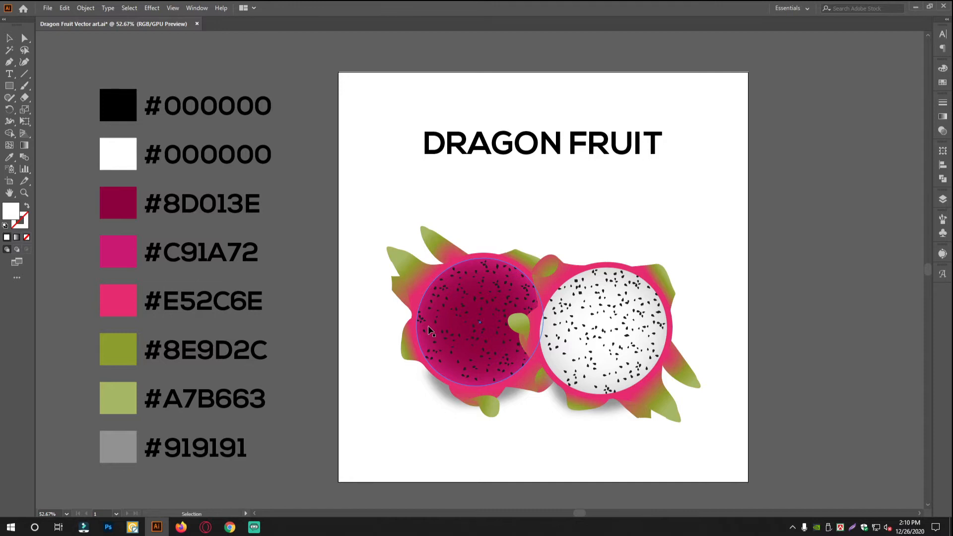
pyautogui.keyDown('alt'); pyautogui.click(510, 340); pyautogui.keyUp('alt')
pyautogui.moveTo(510, 340); pyautogui.dragTo(368, 347)
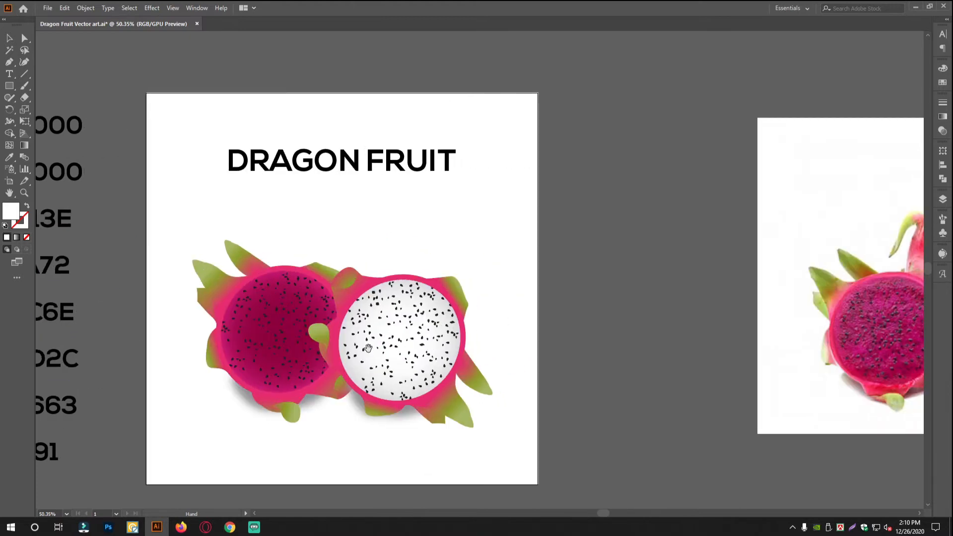
pyautogui.hotkey('ctrl', '0')
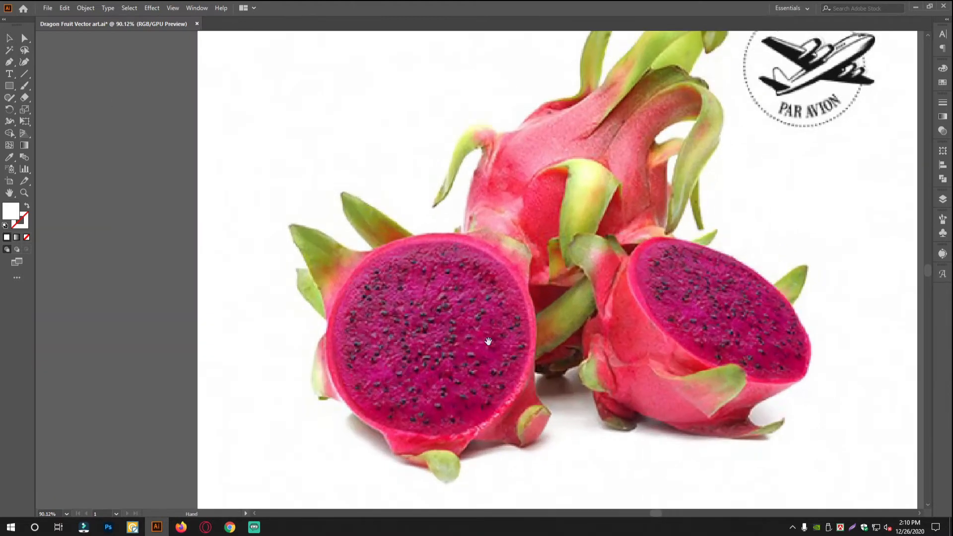
pyautogui.moveTo(406, 252); pyautogui.dragTo(343, 298)
pyautogui.moveTo(348, 298); pyautogui.dragTo(355, 324)
pyautogui.moveTo(355, 324); pyautogui.dragTo(488, 313)
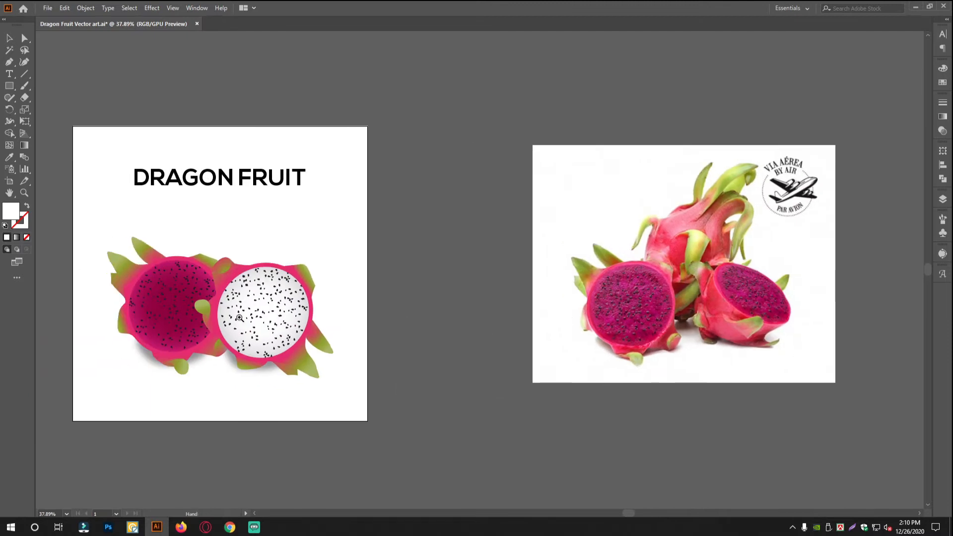
pyautogui.moveTo(164, 311); pyautogui.dragTo(221, 313)
pyautogui.moveTo(210, 317); pyautogui.dragTo(384, 316)
pyautogui.moveTo(332, 295)
pyautogui.mouseDown()
pyautogui.moveTo(392, 304)
pyautogui.moveTo(334, 314)
pyautogui.mouseUp()
pyautogui.moveTo(400, 306); pyautogui.dragTo(299, 319)
pyautogui.click(299, 319)
pyautogui.click(670, 319)
pyautogui.moveTo(635, 318); pyautogui.dragTo(516, 317)
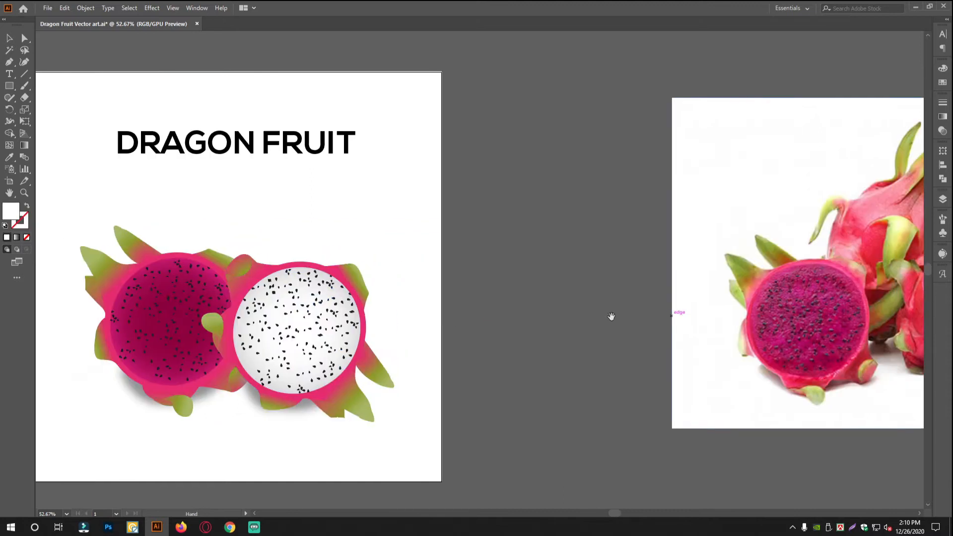
pyautogui.moveTo(392, 340); pyautogui.dragTo(310, 340)
pyautogui.moveTo(467, 336); pyautogui.dragTo(404, 348)
pyautogui.moveTo(467, 346); pyautogui.dragTo(380, 347)
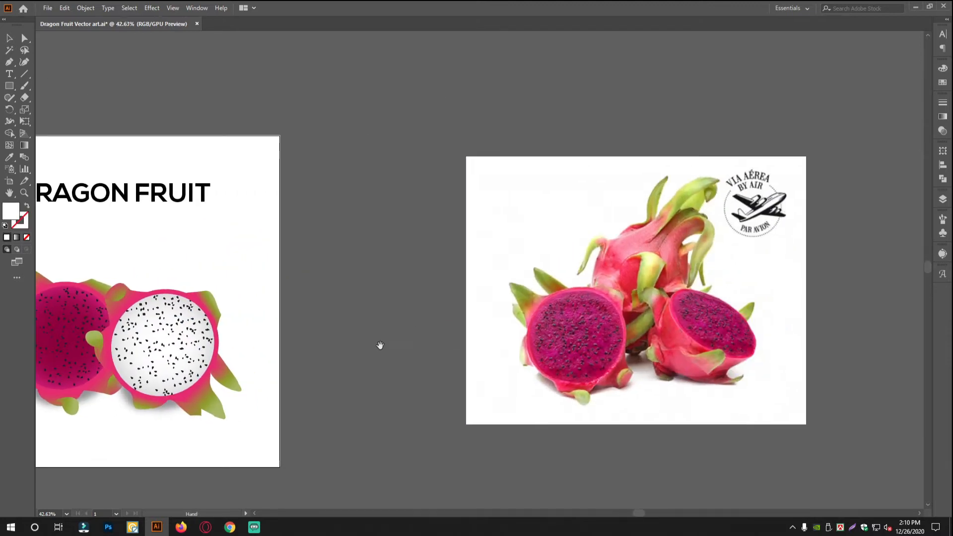
# Draw an ellipse over the round cut face of the front left fruit in the reference photo.
pyautogui.scroll(1, 526, 346)
pyautogui.moveTo(580, 351); pyautogui.dragTo(426, 351)
pyautogui.scroll(8, 477, 351)
pyautogui.moveTo(486, 347); pyautogui.dragTo(457, 340)
pyautogui.scroll(2, 422, 372)
pyautogui.click(9, 86)
pyautogui.click(43, 111)
pyautogui.moveTo(268, 187)
pyautogui.mouseDown()
pyautogui.moveTo(470, 428)
pyautogui.moveTo(528, 445)
pyautogui.moveTo(585, 298)
pyautogui.mouseUp()
# Position and rotate the ellipse so it fits the fruit's round cut face.
pyautogui.press('v')
pyautogui.moveTo(481, 217); pyautogui.dragTo(488, 213)
pyautogui.press('Left')
pyautogui.press('Left')
pyautogui.press('Left')
pyautogui.press('Left')
pyautogui.press('Left')
pyautogui.press('Left')
pyautogui.press('Left')
pyautogui.press('Left')
pyautogui.press('Left')
pyautogui.press('Left')
pyautogui.press('Left')
pyautogui.press('Left')
pyautogui.press('Left')
pyautogui.press('Right')
pyautogui.press('Right')
pyautogui.press('Right')
pyautogui.press('Right')
pyautogui.scroll(-2, 395, 259)
pyautogui.moveTo(395, 259); pyautogui.dragTo(419, 260)
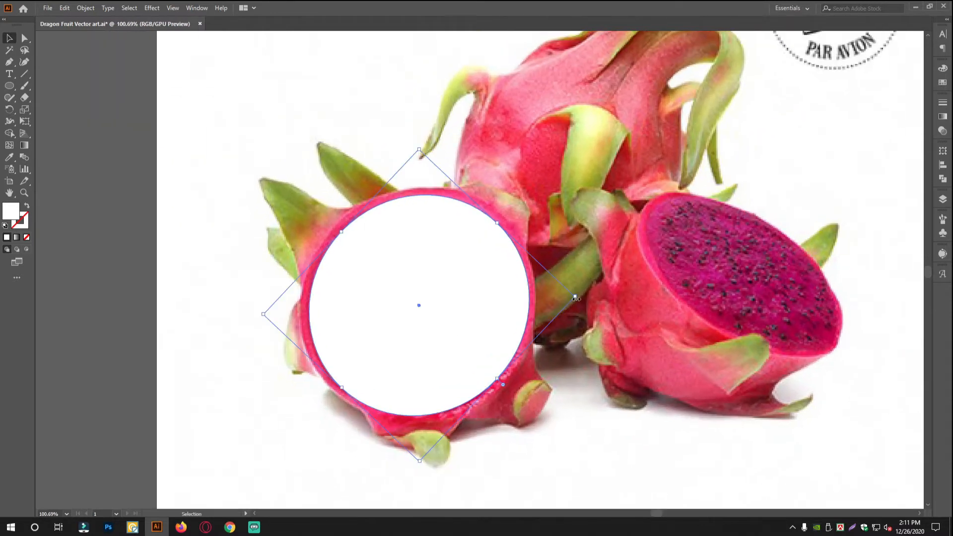
# Give the ellipse a black outline with no fill and use Offset Path to add a larger outline around it for the rind.
pyautogui.click(5, 226)
pyautogui.click(27, 237)
pyautogui.click(86, 8)
pyautogui.moveTo(94, 244)
pyautogui.click(244, 282)
pyautogui.click(422, 291)
pyautogui.click(470, 289)
pyautogui.moveTo(405, 139); pyautogui.dragTo(472, 149)
pyautogui.click(431, 240)
pyautogui.click(407, 186)
# Trace the large upper-left leaf with the Pen tool, closing the path between the two rind ellipses.
pyautogui.moveTo(620, 249)
pyautogui.mouseDown()
pyautogui.moveTo(442, 287)
pyautogui.moveTo(397, 318)
pyautogui.mouseUp()
pyautogui.press('p')
pyautogui.moveTo(298, 228); pyautogui.dragTo(383, 347)
pyautogui.click(485, 467)
pyautogui.moveTo(463, 382)
pyautogui.mouseDown()
pyautogui.moveTo(404, 237)
pyautogui.moveTo(440, 332)
pyautogui.mouseUp()
pyautogui.moveTo(401, 269)
pyautogui.mouseDown()
pyautogui.moveTo(394, 252)
pyautogui.moveTo(339, 245)
pyautogui.mouseUp()
pyautogui.moveTo(332, 209); pyautogui.dragTo(339, 199)
pyautogui.moveTo(390, 219); pyautogui.dragTo(413, 224)
pyautogui.moveTo(427, 233); pyautogui.dragTo(286, 218)
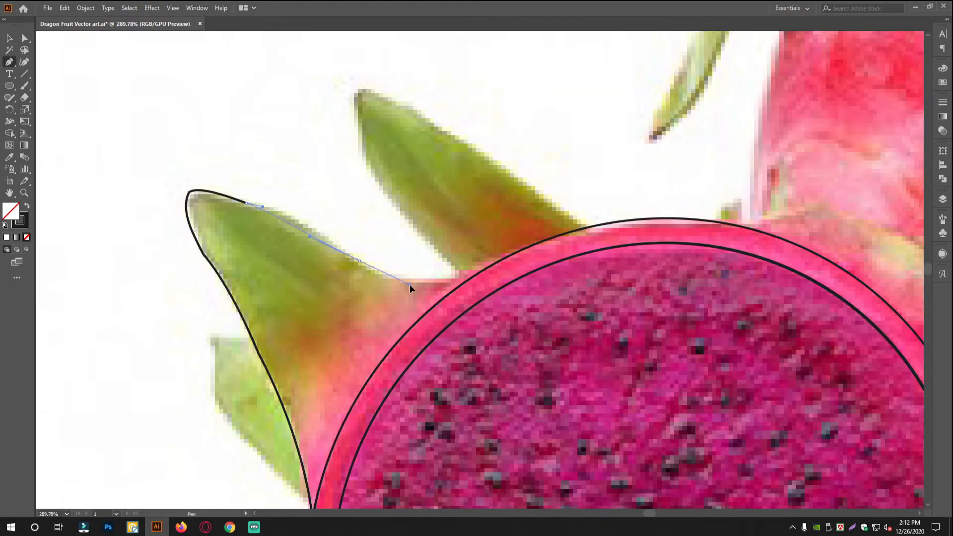
pyautogui.moveTo(361, 261); pyautogui.dragTo(383, 275)
pyautogui.moveTo(422, 273); pyautogui.dragTo(365, 281)
pyautogui.moveTo(418, 286); pyautogui.dragTo(463, 277)
pyautogui.click(426, 294)
pyautogui.click(407, 281)
pyautogui.click(372, 421)
# Trace the second pointed leaf at the fruit's upper left as a closed path overlapping the rind.
pyautogui.moveTo(526, 75); pyautogui.dragTo(410, 300)
pyautogui.scroll(2, 477, 317)
pyautogui.click(553, 337)
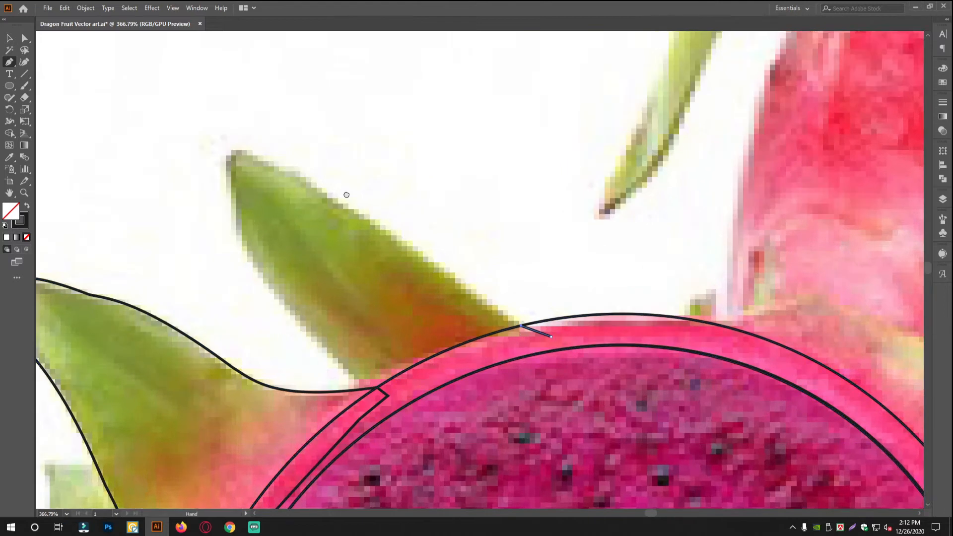
pyautogui.click(523, 327)
pyautogui.moveTo(480, 273); pyautogui.dragTo(440, 248)
pyautogui.moveTo(353, 213); pyautogui.dragTo(350, 218)
pyautogui.click(355, 234)
pyautogui.moveTo(397, 327); pyautogui.dragTo(355, 259)
pyautogui.moveTo(362, 271); pyautogui.dragTo(403, 320)
pyautogui.click(464, 373)
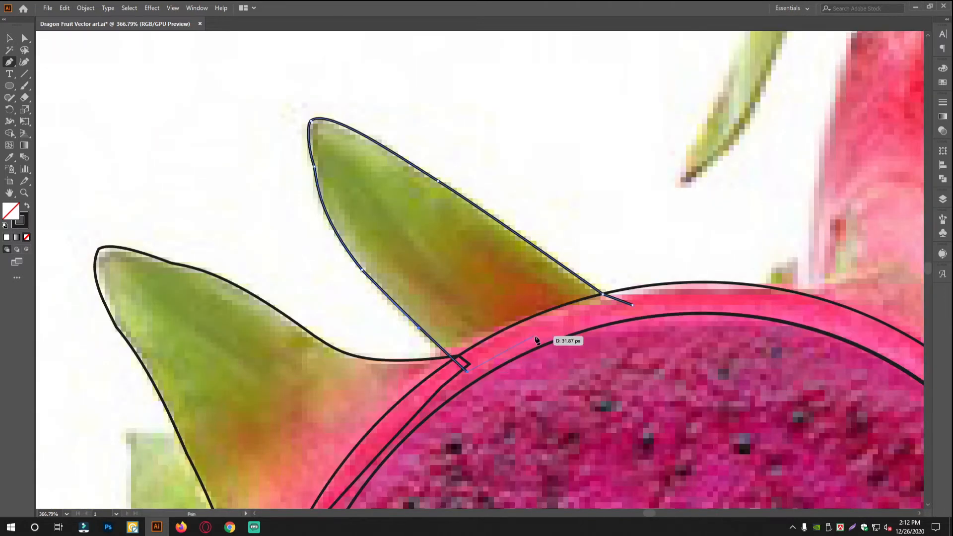
pyautogui.click(634, 308)
# Trace the small light green leaf tucked beneath the large upper-left leaf as a closed path.
pyautogui.moveTo(318, 417); pyautogui.dragTo(454, 174)
pyautogui.click(395, 399)
pyautogui.moveTo(282, 261); pyautogui.dragTo(235, 209)
pyautogui.click(286, 268)
pyautogui.click(292, 248)
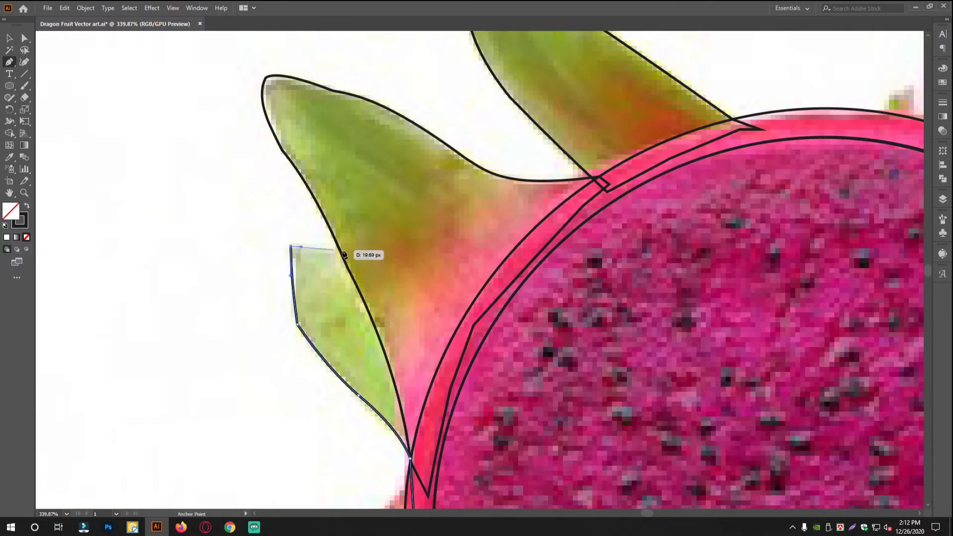
pyautogui.click(362, 251)
pyautogui.click(411, 311)
pyautogui.click(434, 427)
pyautogui.click(411, 469)
# Trace the leaf on the fruit's lower-left edge as a closed path overlapping the rind.
pyautogui.moveTo(397, 193)
pyautogui.mouseDown()
pyautogui.moveTo(224, 228)
pyautogui.moveTo(338, 321)
pyautogui.moveTo(482, 318)
pyautogui.mouseUp()
pyautogui.click(453, 223)
pyautogui.click(442, 177)
pyautogui.moveTo(395, 284); pyautogui.dragTo(389, 320)
pyautogui.moveTo(425, 388); pyautogui.dragTo(488, 413)
pyautogui.click(517, 408)
pyautogui.click(477, 332)
pyautogui.click(454, 223)
# Trace the curved skin flap on the fruit's upper-right edge as a closed path overlapping the rind.
pyautogui.click(344, 258)
pyautogui.click(389, 249)
pyautogui.click(482, 220)
pyautogui.moveTo(555, 269); pyautogui.dragTo(552, 347)
pyautogui.click(563, 383)
pyautogui.click(503, 284)
pyautogui.click(438, 234)
pyautogui.click(326, 177)
pyautogui.click(254, 153)
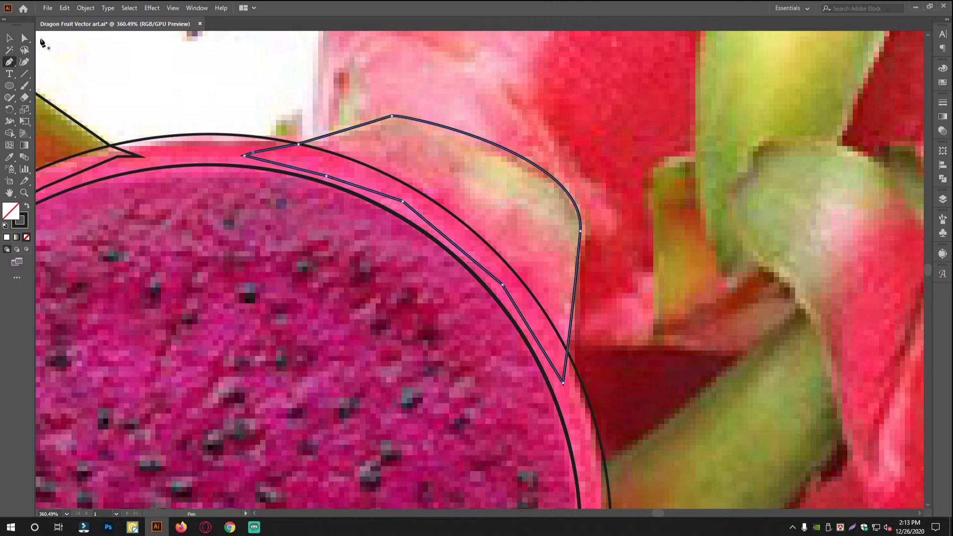
pyautogui.click(24, 38)
# Trace the rounded skin bulge below the fruit's cut face as a closed path overlapping the rind.
pyautogui.click(9, 62)
pyautogui.moveTo(233, 318); pyautogui.dragTo(279, 293)
pyautogui.click(225, 277)
pyautogui.click(227, 290)
pyautogui.moveTo(350, 403); pyautogui.dragTo(451, 421)
pyautogui.click(561, 277)
pyautogui.click(570, 260)
pyautogui.click(481, 288)
pyautogui.click(425, 312)
pyautogui.click(294, 303)
pyautogui.click(237, 282)
pyautogui.click(225, 277)
pyautogui.click(9, 38)
# Trace the drooping light green leaf on the bottom skin bulge as a closed path.
pyautogui.click(9, 62)
pyautogui.click(223, 326)
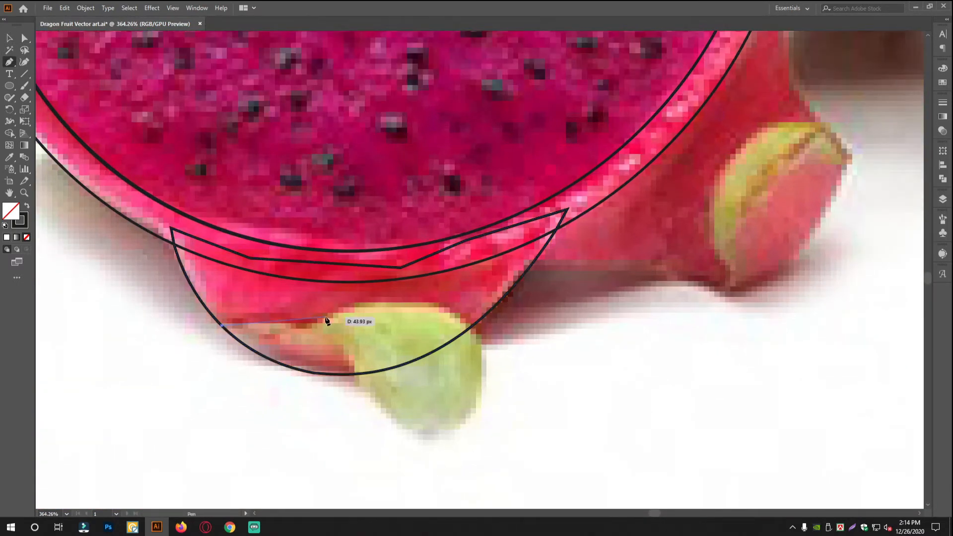
pyautogui.moveTo(325, 321); pyautogui.dragTo(347, 312)
pyautogui.scroll(-2, 455, 328)
pyautogui.moveTo(454, 326); pyautogui.dragTo(454, 387)
pyautogui.moveTo(397, 392); pyautogui.dragTo(356, 394)
pyautogui.moveTo(376, 363)
pyautogui.mouseDown()
pyautogui.moveTo(367, 287)
pyautogui.moveTo(329, 362)
pyautogui.mouseUp()
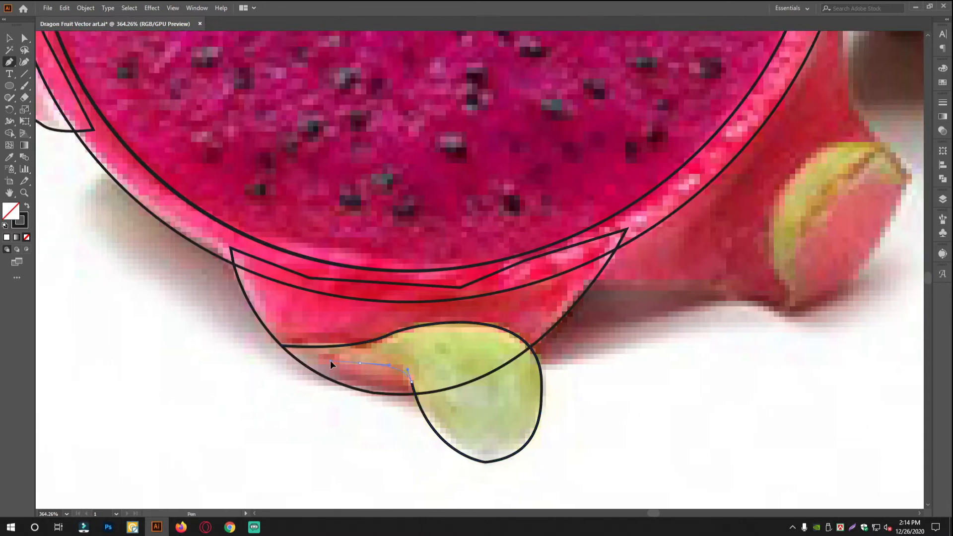
pyautogui.click(281, 345)
# Adjust the bottom leaf's anchor points so its lower edge follows the photo.
pyautogui.click(24, 38)
pyautogui.click(271, 409)
pyautogui.moveTo(274, 400); pyautogui.dragTo(276, 379)
pyautogui.click(216, 344)
pyautogui.click(163, 403)
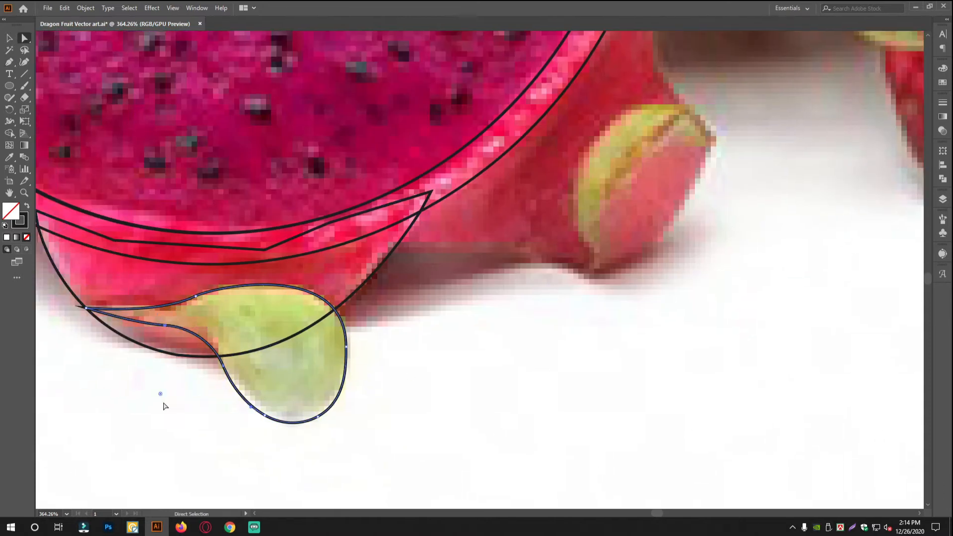
# Trace the red skin lobe on the fruit's lower-right side as a closed path overlapping the rind.
pyautogui.scroll(-3, 318, 348)
pyautogui.click(10, 61)
pyautogui.moveTo(209, 318); pyautogui.dragTo(322, 307)
pyautogui.click(275, 349)
pyautogui.moveTo(426, 365); pyautogui.dragTo(443, 371)
pyautogui.moveTo(463, 380); pyautogui.dragTo(399, 394)
pyautogui.click(393, 390)
pyautogui.scroll(1, 484, 294)
pyautogui.moveTo(486, 295); pyautogui.dragTo(427, 299)
pyautogui.moveTo(397, 250); pyautogui.dragTo(396, 334)
pyautogui.moveTo(384, 336); pyautogui.dragTo(381, 308)
pyautogui.click(368, 281)
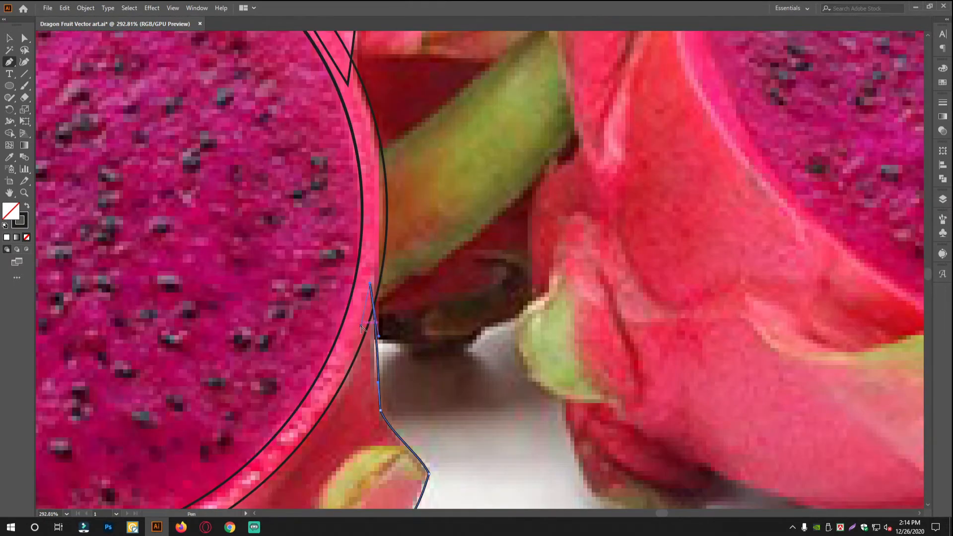
pyautogui.click(417, 326)
pyautogui.click(338, 398)
pyautogui.click(239, 455)
# Adjust the lower-right lobe's anchor points so its contour follows the photo.
pyautogui.click(25, 37)
pyautogui.click(542, 379)
pyautogui.moveTo(532, 381); pyautogui.dragTo(497, 390)
pyautogui.click(475, 414)
# Trace the oval green and pink tip at the end of the lower-right lobe as a closed path.
pyautogui.scroll(-3, 318, 377)
pyautogui.click(9, 61)
pyautogui.scroll(5, 347, 382)
pyautogui.click(332, 427)
pyautogui.moveTo(323, 401); pyautogui.dragTo(298, 459)
pyautogui.moveTo(328, 323); pyautogui.dragTo(348, 307)
pyautogui.moveTo(429, 300); pyautogui.dragTo(446, 305)
pyautogui.scroll(3, 443, 347)
pyautogui.moveTo(457, 366); pyautogui.dragTo(501, 278)
pyautogui.moveTo(431, 400); pyautogui.dragTo(409, 423)
pyautogui.moveTo(379, 459); pyautogui.dragTo(463, 389)
pyautogui.moveTo(351, 421); pyautogui.dragTo(277, 421)
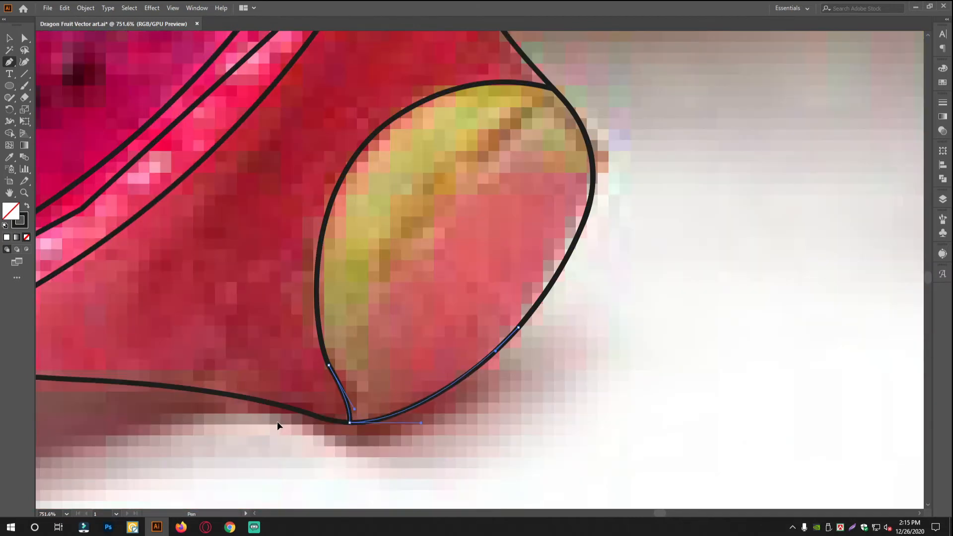
# Draw a small closed teardrop shape on the flesh and give it a solid black fill with no stroke.
pyautogui.press('v')
pyautogui.click(599, 397)
pyautogui.scroll(-9, 600, 397)
pyautogui.press('p')
pyautogui.scroll(15, 338, 164)
pyautogui.click(325, 262)
pyautogui.moveTo(460, 262); pyautogui.dragTo(597, 318)
pyautogui.click(325, 262)
pyautogui.press('v')
pyautogui.click(27, 205)
# Mirror the black teardrop shape and unite the two overlapping halves into a single seed.
pyautogui.rightClick(322, 204)
pyautogui.click(411, 210)
pyautogui.click(425, 327)
pyautogui.moveTo(377, 245); pyautogui.dragTo(376, 270)
pyautogui.keyDown('shift'); pyautogui.click(377, 251); pyautogui.keyUp('shift')
pyautogui.click(942, 179)
pyautogui.click(826, 173)
# Shorten the seed's pointed end and adjust its curve handles into a compact, slightly irregular teardrop.
pyautogui.press('a')
pyautogui.moveTo(460, 262); pyautogui.dragTo(416, 265)
pyautogui.moveTo(281, 209); pyautogui.dragTo(315, 196)
pyautogui.moveTo(280, 321); pyautogui.dragTo(329, 325)
pyautogui.press('v')
pyautogui.click(319, 320)
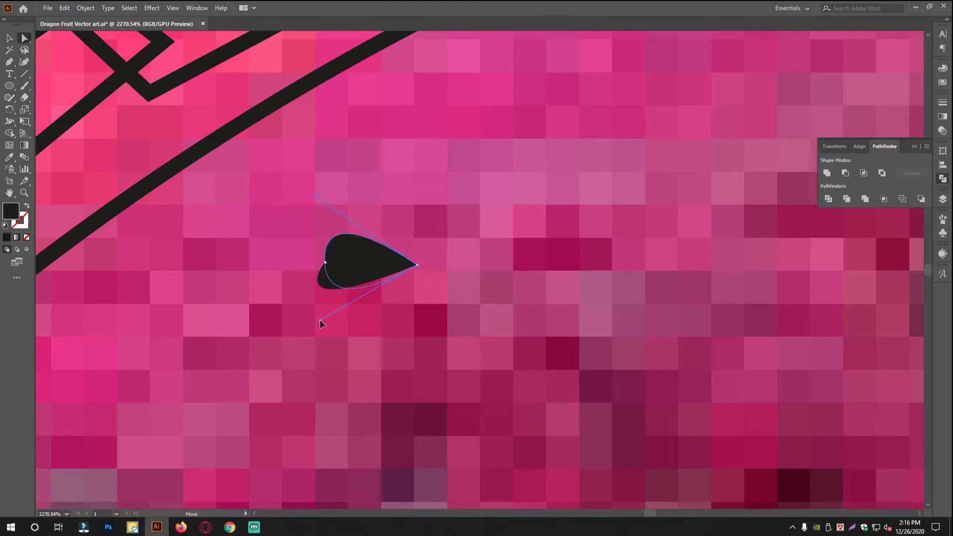
# Duplicate the seed several times beside the original, varying the size and rotation of the copies.
pyautogui.scroll(-8, 320, 319)
pyautogui.click(373, 343)
pyautogui.scroll(5, 339, 333)
pyautogui.moveTo(461, 381); pyautogui.dragTo(468, 387)
pyautogui.scroll(-6, 410, 330)
pyautogui.moveTo(419, 341); pyautogui.dragTo(419, 360)
pyautogui.scroll(4, 463, 336)
pyautogui.click(406, 361)
pyautogui.moveTo(422, 368); pyautogui.dragTo(408, 326)
pyautogui.moveTo(409, 327); pyautogui.dragTo(383, 361)
pyautogui.moveTo(498, 387); pyautogui.dragTo(448, 328)
pyautogui.moveTo(377, 422); pyautogui.dragTo(442, 401)
# Place more rotated seed copies to build a loose group in the upper-left part of the flesh.
pyautogui.scroll(-1, 729, 410)
pyautogui.moveTo(553, 414); pyautogui.dragTo(539, 404)
pyautogui.moveTo(531, 400); pyautogui.dragTo(531, 392)
pyautogui.scroll(-2, 531, 392)
pyautogui.moveTo(395, 265); pyautogui.dragTo(341, 342)
pyautogui.moveTo(372, 298); pyautogui.dragTo(394, 358)
pyautogui.scroll(-2, 330, 325)
pyautogui.moveTo(318, 393); pyautogui.dragTo(392, 299)
pyautogui.moveTo(374, 333); pyautogui.dragTo(430, 342)
pyautogui.moveTo(447, 301); pyautogui.dragTo(434, 333)
# Select the group of seeds and copy it diagonally to form a larger seed cluster.
pyautogui.scroll(2, 410, 310)
pyautogui.moveTo(586, 446); pyautogui.dragTo(449, 292)
pyautogui.moveTo(529, 355); pyautogui.dragTo(412, 259)
pyautogui.scroll(-3, 612, 308)
pyautogui.moveTo(596, 385); pyautogui.dragTo(459, 239)
pyautogui.keyDown('shift'); pyautogui.click(550, 239); pyautogui.keyUp('shift')
pyautogui.scroll(3, 549, 239)
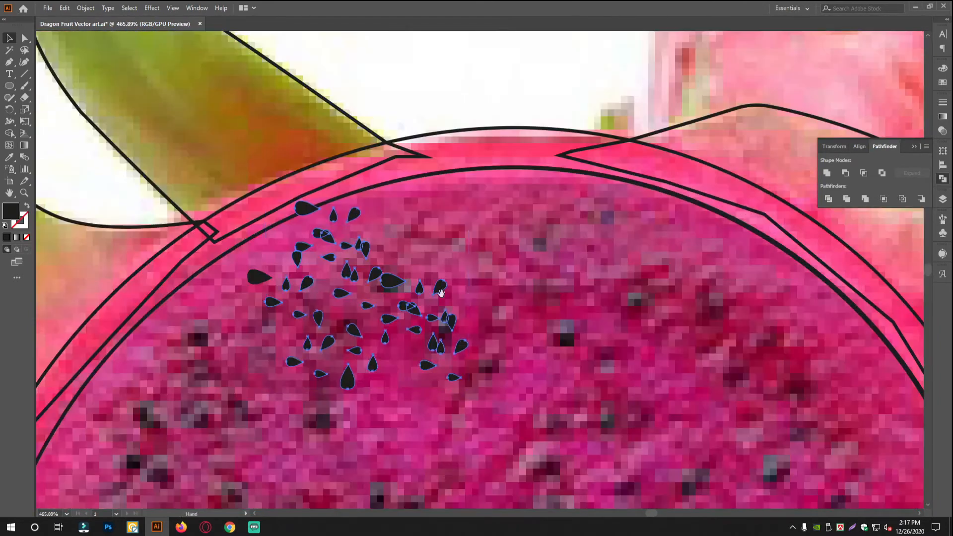
# Copy the seed cluster repeatedly to cover the upper part of the flesh.
pyautogui.moveTo(387, 263); pyautogui.dragTo(579, 253)
pyautogui.scroll(-5, 606, 327)
pyautogui.scroll(3, 598, 334)
pyautogui.moveTo(521, 237)
pyautogui.mouseDown()
pyautogui.moveTo(419, 154)
pyautogui.moveTo(518, 236)
pyautogui.mouseUp()
pyautogui.moveTo(544, 215); pyautogui.dragTo(398, 170)
pyautogui.moveTo(483, 281); pyautogui.dragTo(426, 203)
pyautogui.moveTo(347, 117); pyautogui.dragTo(576, 228)
pyautogui.scroll(-1, 576, 229)
pyautogui.moveTo(538, 106); pyautogui.dragTo(484, 175)
pyautogui.moveTo(482, 194); pyautogui.dragTo(318, 187)
# Place further copies of the seed cluster over the left, right and middle areas of the flesh.
pyautogui.scroll(1, 368, 133)
pyautogui.moveTo(311, 147); pyautogui.dragTo(247, 123)
pyautogui.moveTo(246, 122); pyautogui.dragTo(212, 402)
pyautogui.scroll(-3, 211, 367)
pyautogui.moveTo(211, 324); pyautogui.dragTo(680, 242)
pyautogui.moveTo(645, 214); pyautogui.dragTo(588, 282)
pyautogui.moveTo(622, 287); pyautogui.dragTo(624, 178)
pyautogui.moveTo(586, 226); pyautogui.dragTo(551, 228)
pyautogui.moveTo(551, 229); pyautogui.dragTo(533, 217)
pyautogui.scroll(-1, 521, 275)
pyautogui.moveTo(533, 224); pyautogui.dragTo(531, 294)
pyautogui.moveTo(530, 293); pyautogui.dragTo(394, 293)
pyautogui.moveTo(437, 242); pyautogui.dragTo(279, 257)
# Copy the seed cluster around the lower part of the flesh until the whole cut face is covered.
pyautogui.scroll(1, 291, 189)
pyautogui.moveTo(401, 307); pyautogui.dragTo(191, 290)
pyautogui.moveTo(191, 290); pyautogui.dragTo(259, 407)
pyautogui.moveTo(259, 407); pyautogui.dragTo(314, 430)
pyautogui.moveTo(314, 430); pyautogui.dragTo(428, 410)
pyautogui.moveTo(428, 409); pyautogui.dragTo(615, 299)
pyautogui.keyDown('alt'); pyautogui.moveTo(615, 299); pyautogui.dragTo(544, 363); pyautogui.keyUp('alt')
pyautogui.keyDown('alt'); pyautogui.moveTo(545, 363); pyautogui.dragTo(441, 394); pyautogui.keyUp('alt')
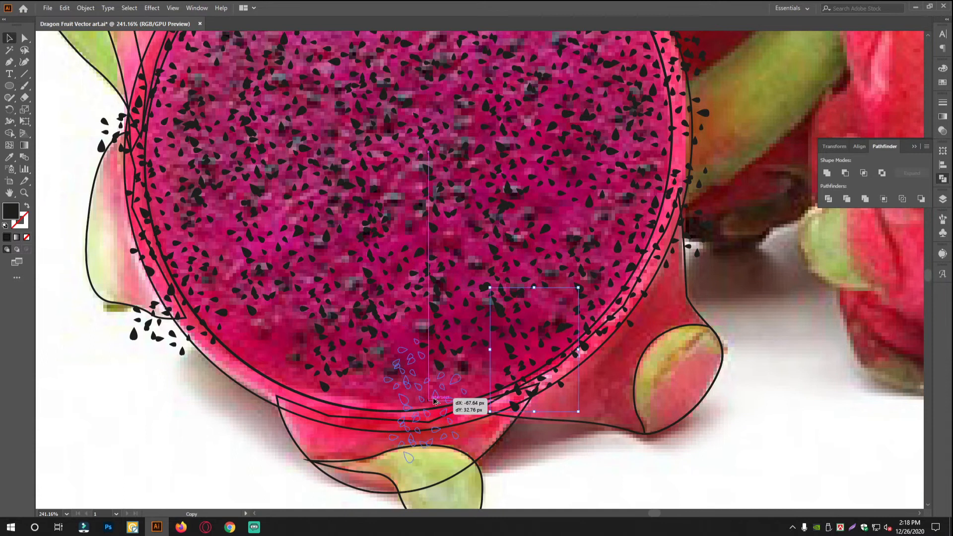
pyautogui.scroll(-5, 613, 389)
pyautogui.scroll(4, 531, 368)
# Select all the traced outlines of the rind, skin lobes and leaves together, leaving the seeds unselected.
pyautogui.click(213, 161)
pyautogui.keyDown('shift'); pyautogui.click(295, 134); pyautogui.keyUp('shift')
pyautogui.keyDown('shift'); pyautogui.click(491, 176); pyautogui.keyUp('shift')
pyautogui.keyDown('shift'); pyautogui.click(397, 165); pyautogui.keyUp('shift')
pyautogui.keyDown('shift'); pyautogui.click(372, 174); pyautogui.keyUp('shift')
pyautogui.keyDown('shift'); pyautogui.click(200, 253); pyautogui.keyUp('shift')
pyautogui.keyDown('shift'); pyautogui.click(210, 339); pyautogui.keyUp('shift')
pyautogui.keyDown('shift'); pyautogui.click(318, 460); pyautogui.keyUp('shift')
pyautogui.keyDown('shift'); pyautogui.click(408, 479); pyautogui.keyUp('shift')
pyautogui.keyDown('shift'); pyautogui.click(452, 445); pyautogui.keyUp('shift')
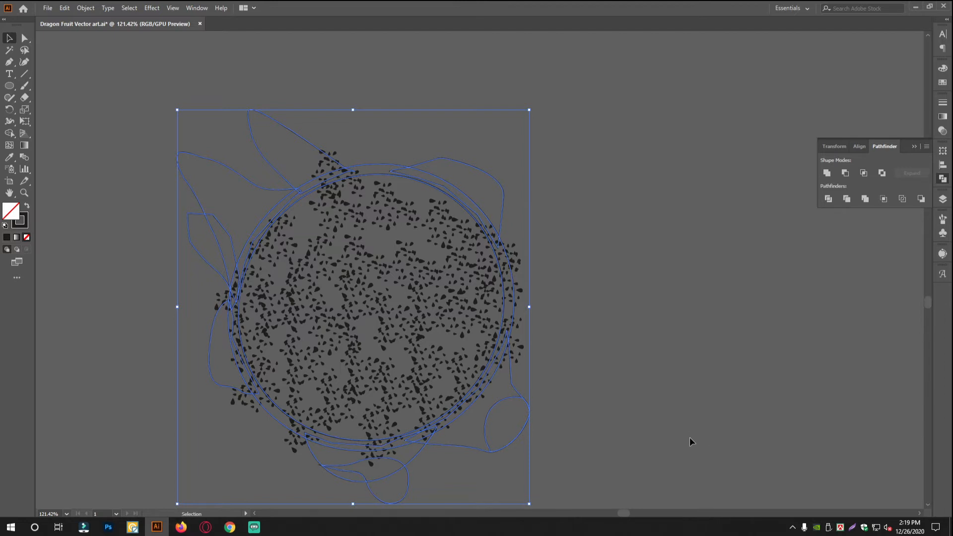
# Deselect the traced outlines and lock the circle that bounds the flesh.
pyautogui.press('a')
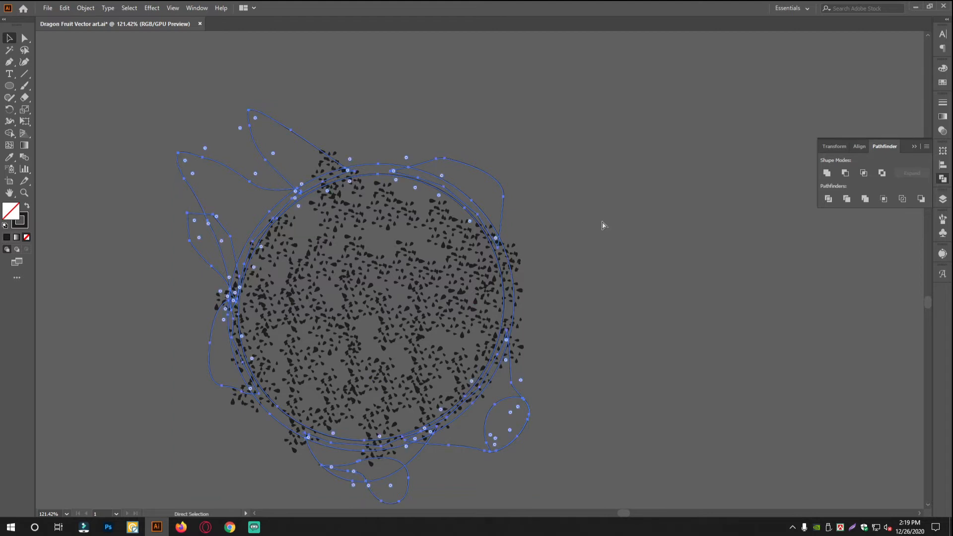
pyautogui.click(603, 226)
pyautogui.press('v')
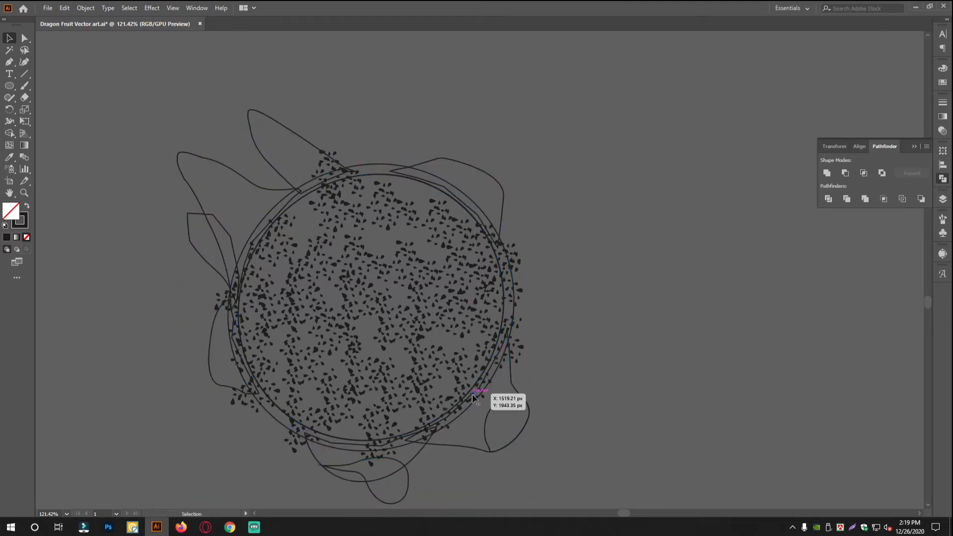
pyautogui.click(488, 370)
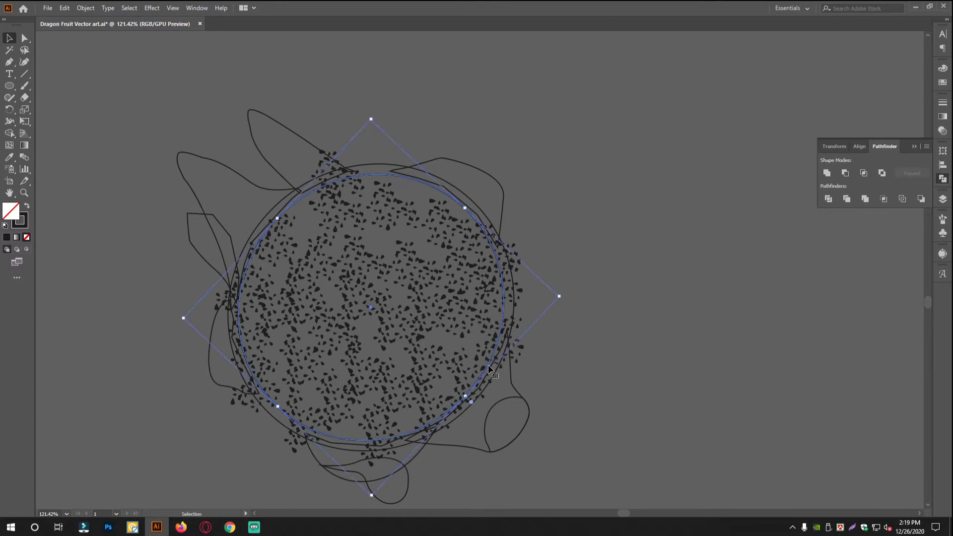
pyautogui.hotkey('ctrl', '2')
pyautogui.click(356, 339)
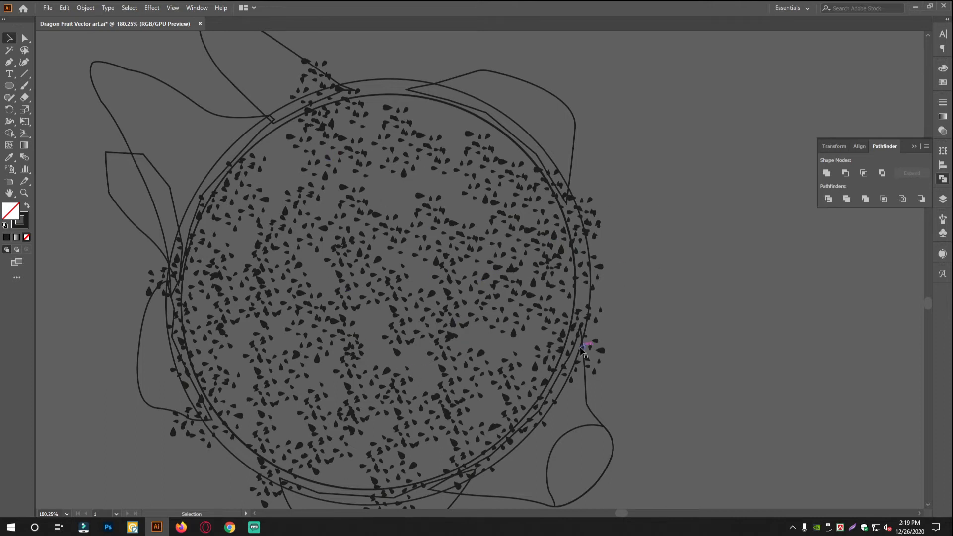
# Delete the seeds lying outside the flesh circle along its right side.
pyautogui.moveTo(599, 332); pyautogui.dragTo(545, 274)
pyautogui.moveTo(503, 343); pyautogui.dragTo(543, 335)
pyautogui.moveTo(595, 273); pyautogui.dragTo(553, 342)
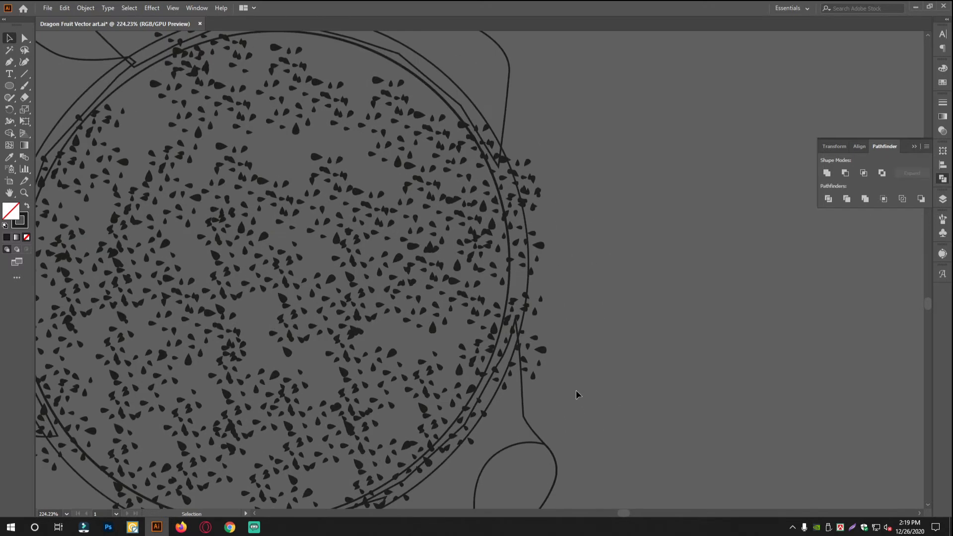
pyautogui.click(524, 272)
pyautogui.scroll(5, 507, 163)
pyautogui.click(480, 266)
pyautogui.press('Delete')
pyautogui.scroll(-2, 485, 389)
pyautogui.scroll(-4, 485, 389)
pyautogui.click(453, 344)
pyautogui.press('Delete')
# Delete the seeds that spill over the flesh circle along its lower-right and bottom edge.
pyautogui.scroll(-3, 462, 415)
pyautogui.scroll(-1, 461, 415)
pyautogui.click(308, 331)
pyautogui.click(241, 382)
pyautogui.press('Delete')
pyautogui.hscroll(-12, 378, 413)
pyautogui.moveTo(427, 447); pyautogui.dragTo(546, 387)
pyautogui.press('Delete')
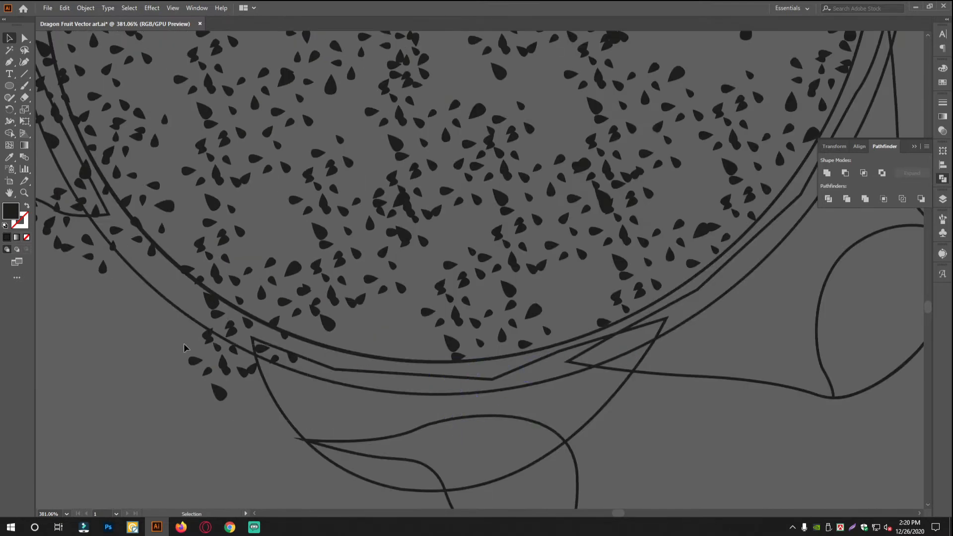
# Delete the seeds that extend past the flesh circle at its lower left.
pyautogui.moveTo(186, 407); pyautogui.dragTo(298, 343)
pyautogui.press('Delete')
pyautogui.hscroll(-7, 355, 321)
pyautogui.moveTo(288, 310); pyautogui.dragTo(389, 223)
pyautogui.press('Delete')
# Delete the remaining seeds outside the flesh circle along its left side and top.
pyautogui.moveTo(447, 213); pyautogui.dragTo(606, 474)
pyautogui.moveTo(390, 292); pyautogui.dragTo(459, 208)
pyautogui.press('Delete')
pyautogui.moveTo(432, 318); pyautogui.dragTo(472, 413)
pyautogui.press('Delete')
pyautogui.scroll(5, 481, 427)
pyautogui.click(422, 346)
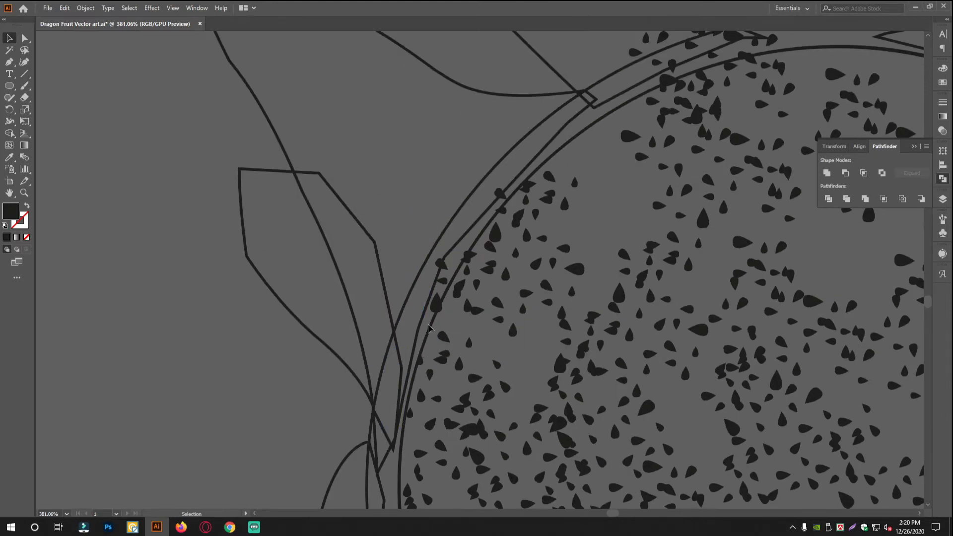
pyautogui.scroll(9, 467, 270)
pyautogui.hscroll(4, 546, 272)
pyautogui.scroll(-3, 644, 287)
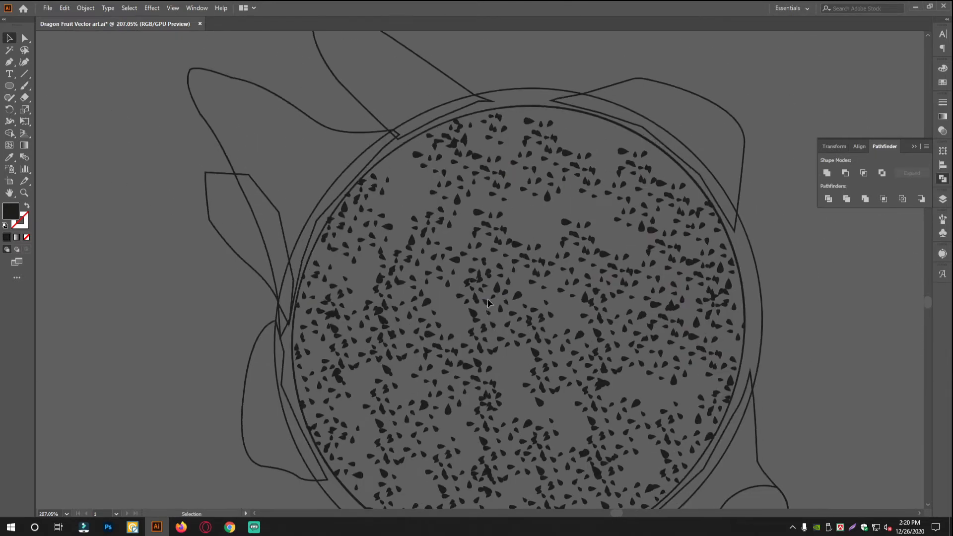
# Thin out the crowded seeds in the middle and right of the flesh by deleting overlapping ones.
pyautogui.click(571, 311)
pyautogui.moveTo(625, 313); pyautogui.dragTo(579, 285)
pyautogui.click(490, 326)
pyautogui.press('Delete')
pyautogui.doubleClick(558, 343)
pyautogui.press('Delete')
pyautogui.click(651, 296)
pyautogui.press('Delete')
pyautogui.click(667, 385)
pyautogui.press('Delete')
# Delete crowded and overlapping seeds in the left half and lower middle of the flesh.
pyautogui.click(536, 448)
pyautogui.press('Delete')
pyautogui.click(359, 420)
pyautogui.press('Delete')
pyautogui.click(350, 318)
pyautogui.doubleClick(400, 187)
pyautogui.press('Delete')
pyautogui.click(343, 182)
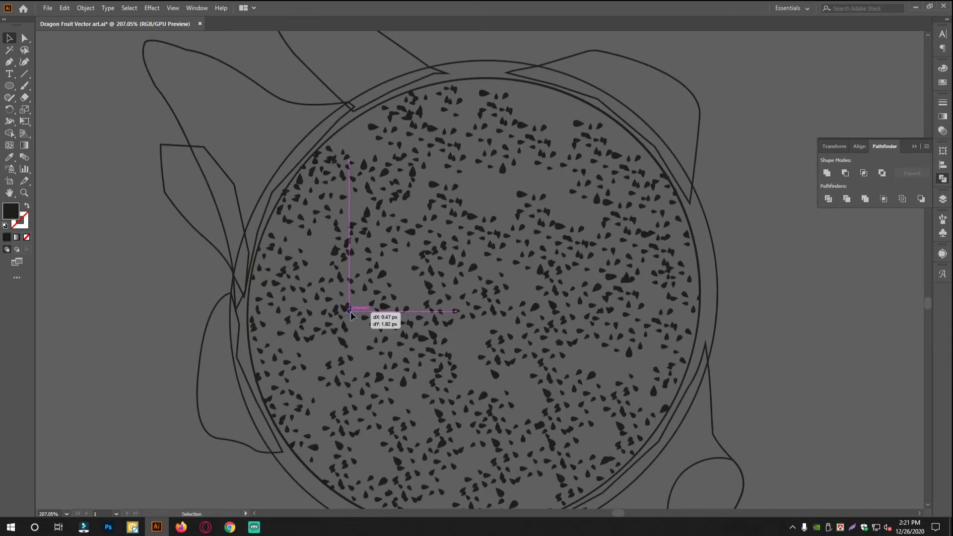
pyautogui.press('Delete')
# Delete clumped seeds around the centre, lower middle and right edge of the flesh.
pyautogui.click(434, 248)
pyautogui.press('Delete')
pyautogui.click(353, 227)
pyautogui.press('Delete')
pyautogui.click(348, 242)
pyautogui.click(589, 334)
pyautogui.moveTo(668, 271); pyautogui.dragTo(671, 266)
pyautogui.press('Delete')
pyautogui.scroll(-3, 670, 267)
pyautogui.click(385, 256)
pyautogui.press('Delete')
pyautogui.click(563, 255)
pyautogui.press('Delete')
pyautogui.scroll(3, 483, 119)
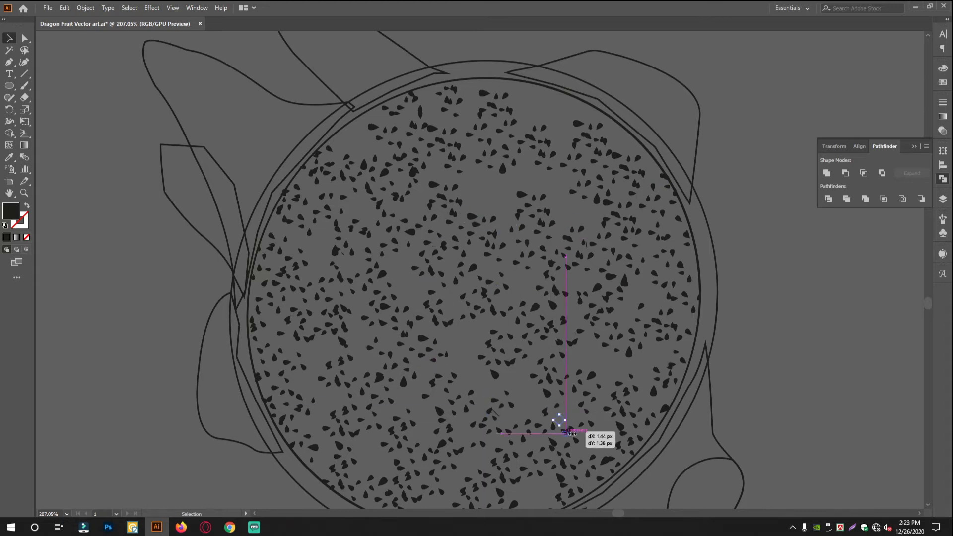
# Thin out the seed clusters in the upper middle, centre and left side of the flesh.
pyautogui.scroll(-2, 554, 423)
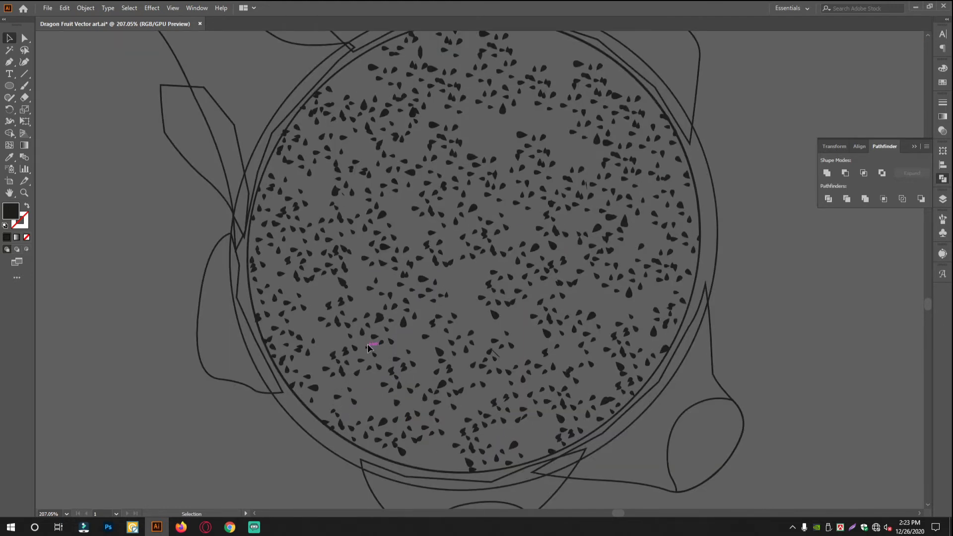
pyautogui.moveTo(402, 138); pyautogui.dragTo(403, 137)
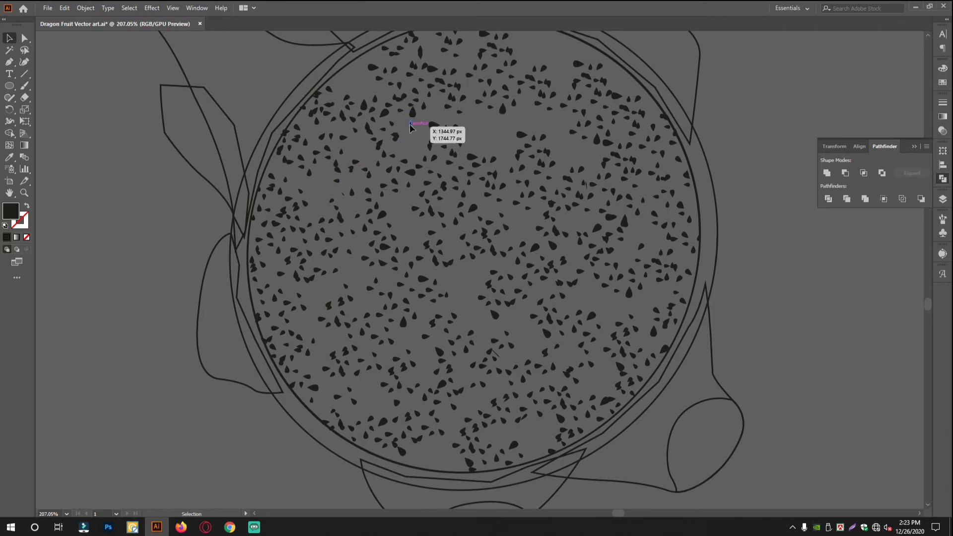
pyautogui.scroll(1, 588, 233)
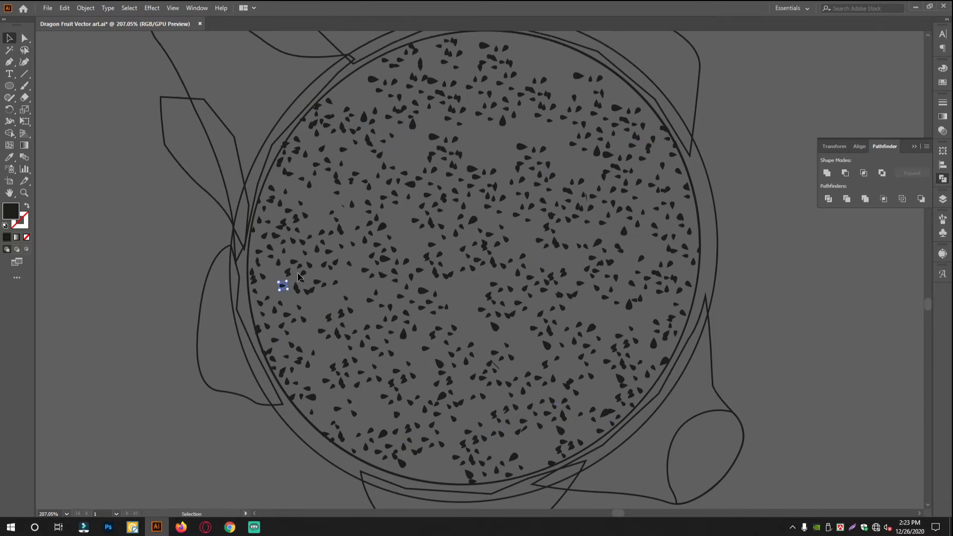
pyautogui.scroll(2, 471, 193)
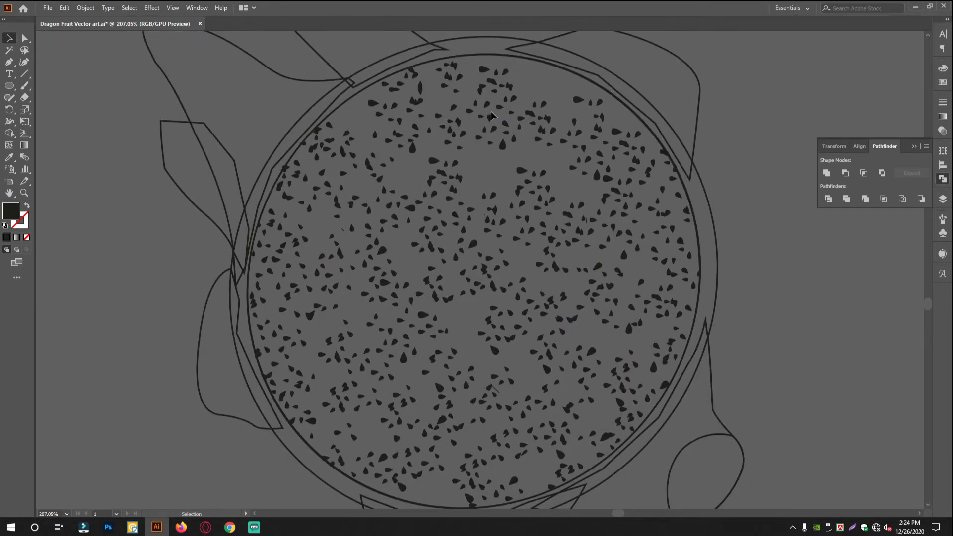
pyautogui.press('Delete')
pyautogui.click(504, 337)
pyautogui.press('Delete')
pyautogui.click(553, 300)
pyautogui.press('Delete')
pyautogui.click(489, 318)
pyautogui.press('Delete')
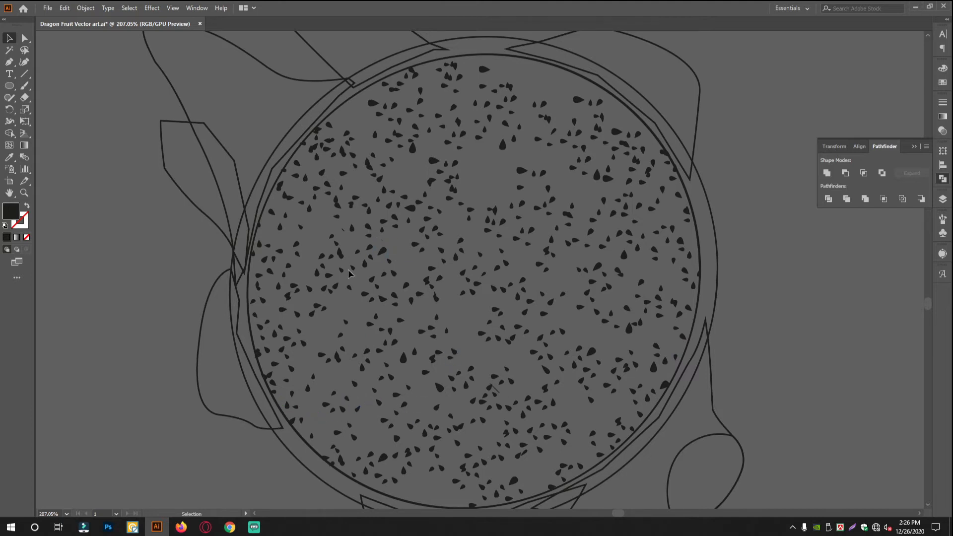
# Delete seeds near the flesh's upper-right edge and clear crowded ones from its centre.
pyautogui.scroll(-5, 508, 264)
pyautogui.scroll(5, 459, 355)
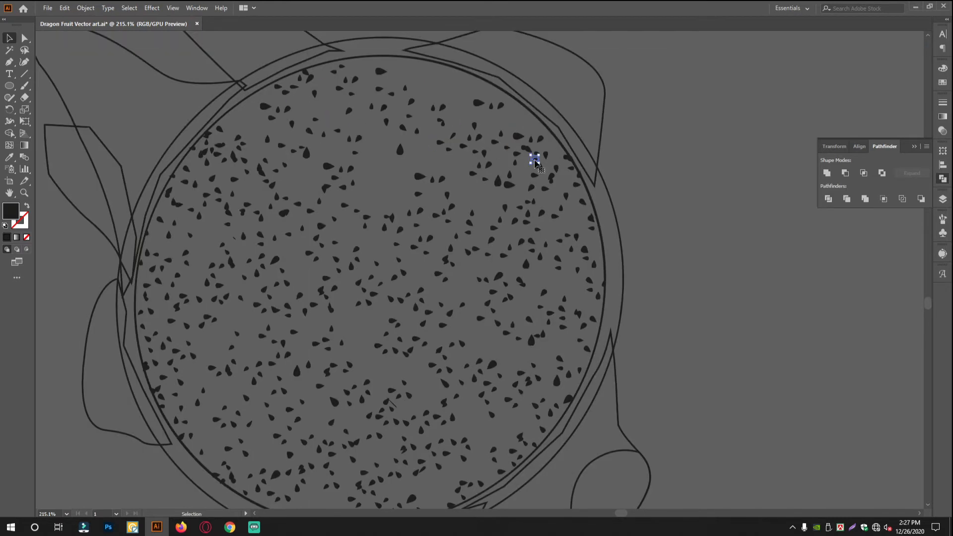
pyautogui.moveTo(511, 187); pyautogui.dragTo(253, 166)
pyautogui.click(541, 308)
pyautogui.press('Delete')
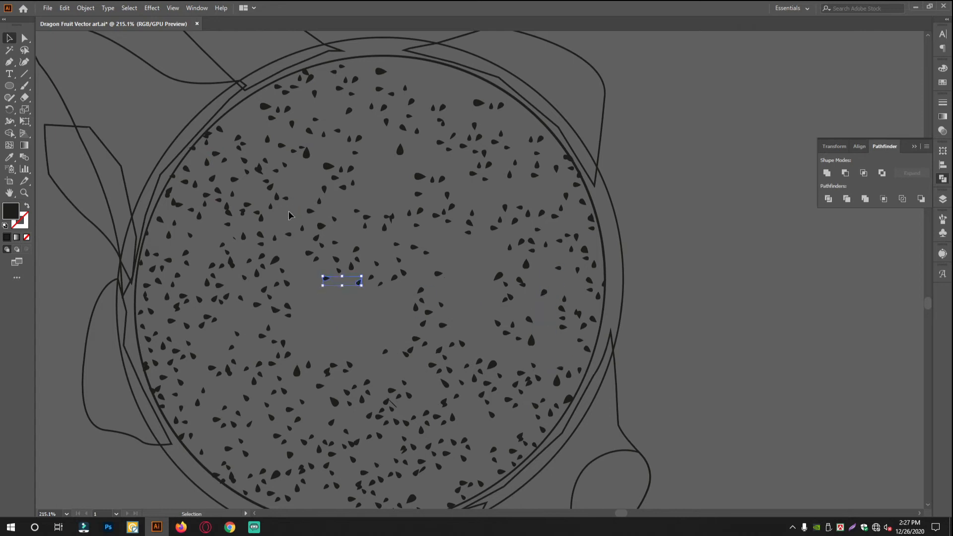
pyautogui.click(333, 366)
pyautogui.press('Delete')
# Redistribute seeds across the middle and lower part of the flesh to fill the empty patches.
pyautogui.click(390, 218)
pyautogui.moveTo(392, 227); pyautogui.dragTo(304, 253)
pyautogui.moveTo(242, 248); pyautogui.dragTo(262, 355)
pyautogui.moveTo(389, 403); pyautogui.dragTo(490, 392)
pyautogui.moveTo(423, 285); pyautogui.dragTo(392, 278)
pyautogui.moveTo(393, 277); pyautogui.dragTo(330, 295)
pyautogui.moveTo(416, 412); pyautogui.dragTo(438, 337)
pyautogui.moveTo(441, 339); pyautogui.dragTo(489, 335)
pyautogui.moveTo(287, 432); pyautogui.dragTo(300, 469)
pyautogui.moveTo(415, 415); pyautogui.dragTo(478, 369)
pyautogui.moveTo(478, 370); pyautogui.dragTo(485, 417)
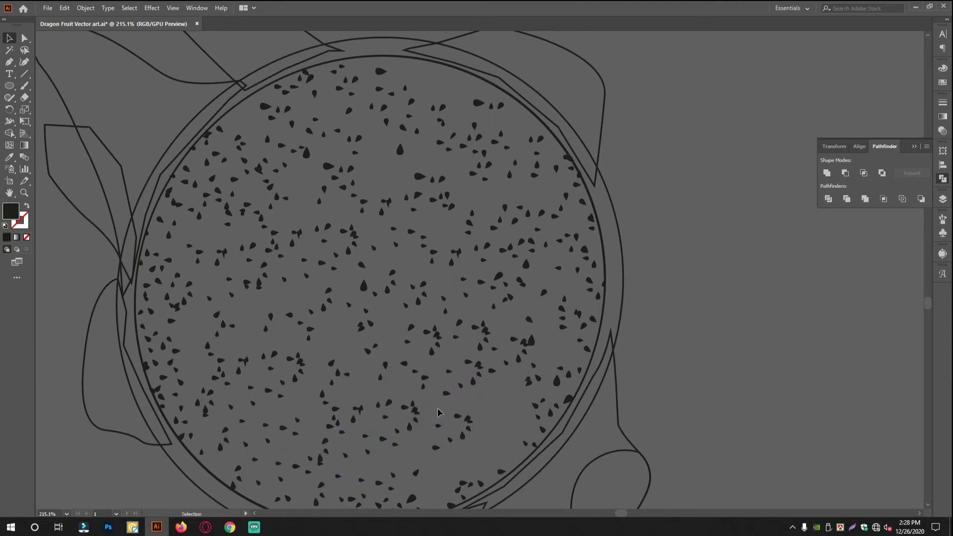
# Delete touching seeds in the right and lower middle areas of the flesh.
pyautogui.scroll(-2, 529, 328)
pyautogui.click(534, 332)
pyautogui.press('Delete')
pyautogui.click(459, 341)
pyautogui.press('Delete')
pyautogui.click(357, 350)
pyautogui.press('Delete')
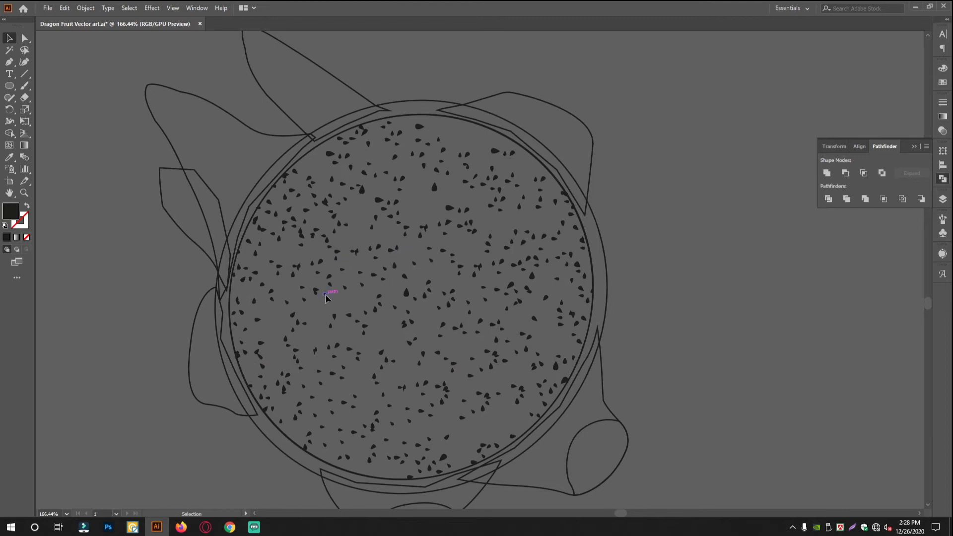
pyautogui.press('Delete')
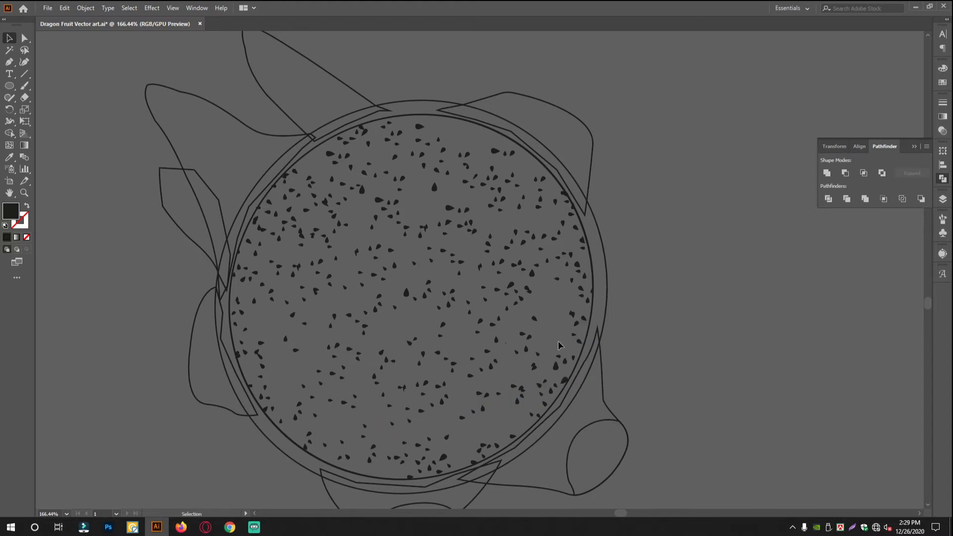
# Delete surplus seeds from the upper-left, upper-middle and right-hand clusters of the flesh.
pyautogui.moveTo(279, 226); pyautogui.dragTo(350, 251)
pyautogui.moveTo(402, 289); pyautogui.dragTo(561, 365)
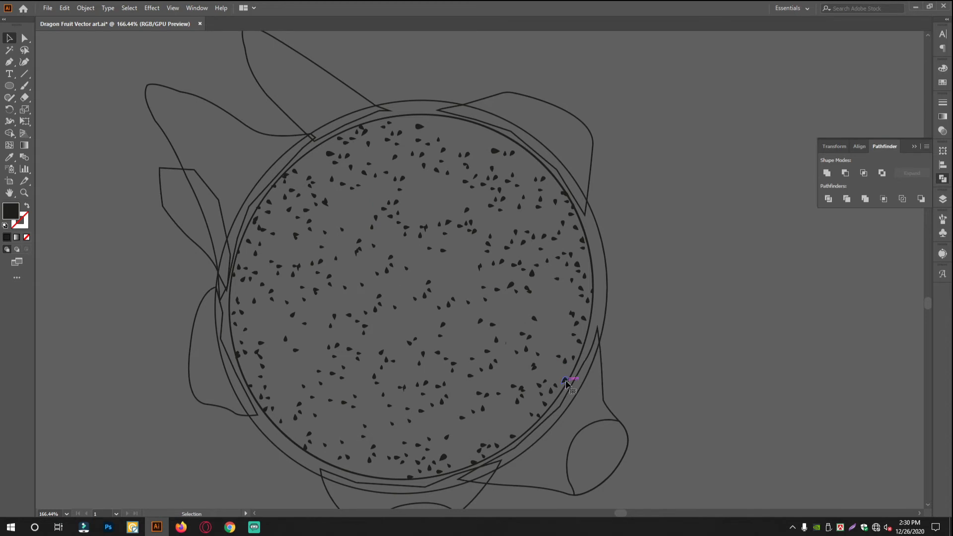
pyautogui.click(529, 291)
pyautogui.press('Delete')
pyautogui.click(470, 224)
pyautogui.press('Delete')
pyautogui.click(439, 224)
pyautogui.press('Delete')
pyautogui.click(427, 281)
pyautogui.press('Delete')
pyautogui.moveTo(363, 137); pyautogui.dragTo(402, 218)
pyautogui.keyDown('ctrl'); pyautogui.keyDown('alt'); pyautogui.click(523, 240); pyautogui.keyUp('alt'); pyautogui.keyUp('ctrl')
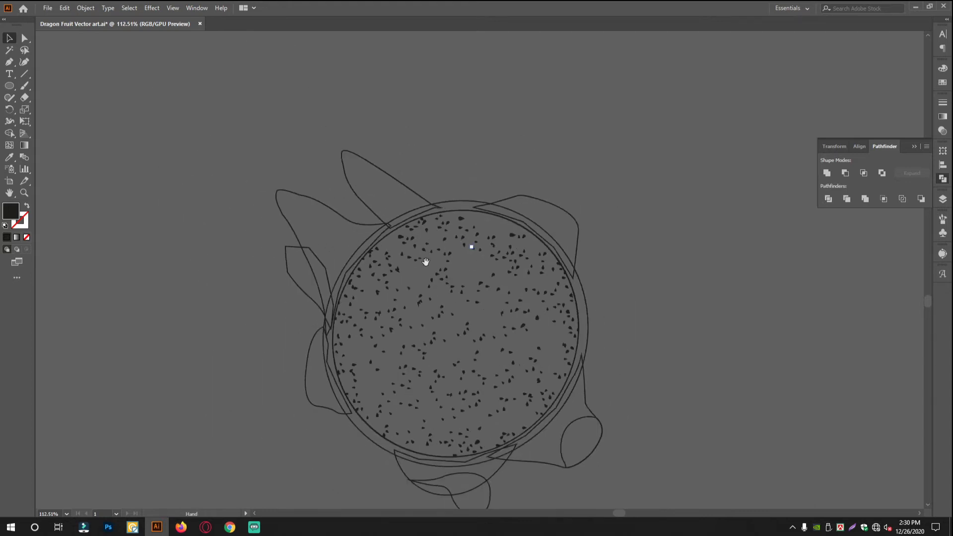
# Delete the crowded seeds near the flesh's upper-left edge.
pyautogui.moveTo(449, 267); pyautogui.dragTo(569, 275)
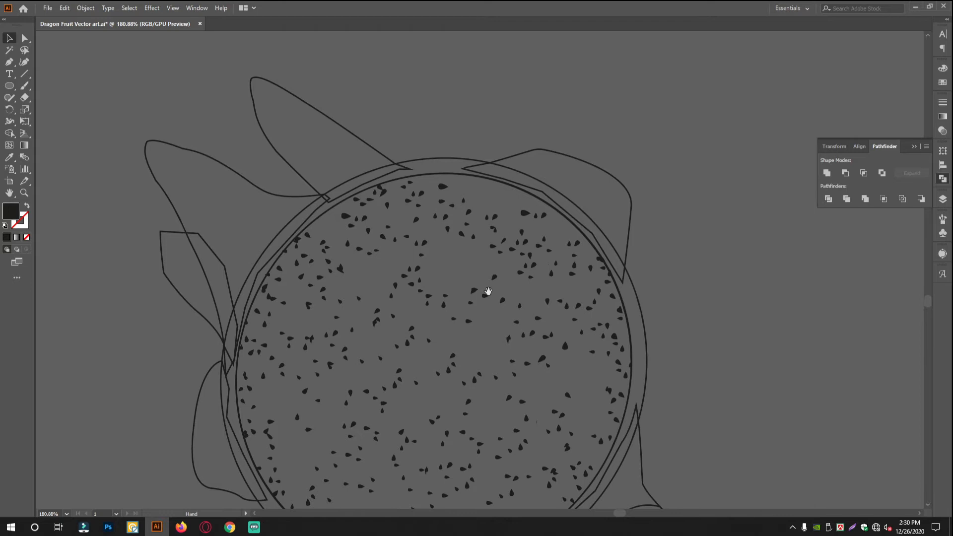
pyautogui.scroll(-10, 491, 291)
pyautogui.moveTo(479, 259); pyautogui.dragTo(438, 342)
pyautogui.moveTo(438, 312); pyautogui.dragTo(604, 353)
pyautogui.moveTo(414, 372); pyautogui.dragTo(472, 332)
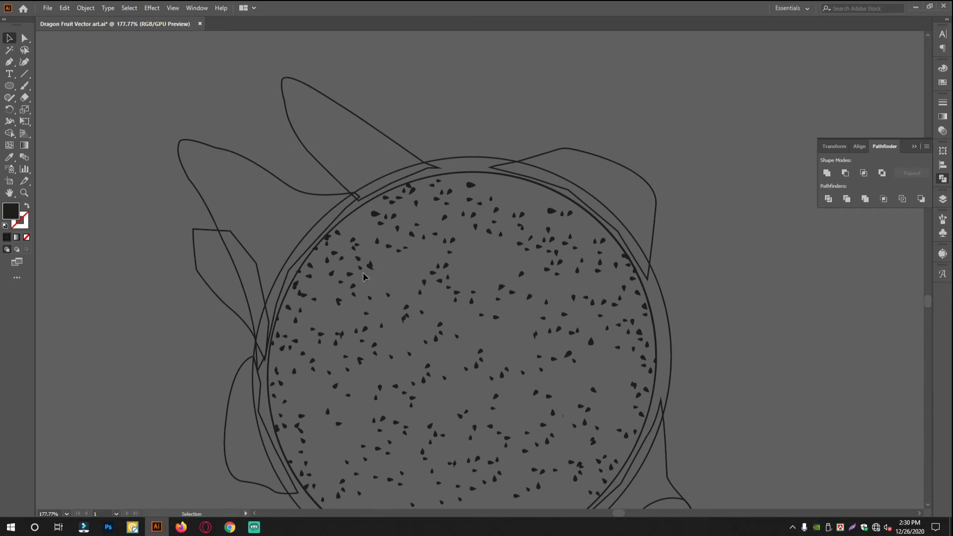
pyautogui.doubleClick(362, 268)
pyautogui.doubleClick(367, 255)
pyautogui.click(336, 261)
pyautogui.press('Delete')
pyautogui.click(333, 272)
pyautogui.press('Delete')
pyautogui.click(353, 246)
pyautogui.press('Delete')
pyautogui.click(359, 268)
pyautogui.press('Delete')
# Delete excess seeds in the flesh's upper middle and along its left side.
pyautogui.click(397, 228)
pyautogui.press('Delete')
pyautogui.click(449, 252)
pyautogui.press('Delete')
pyautogui.click(488, 232)
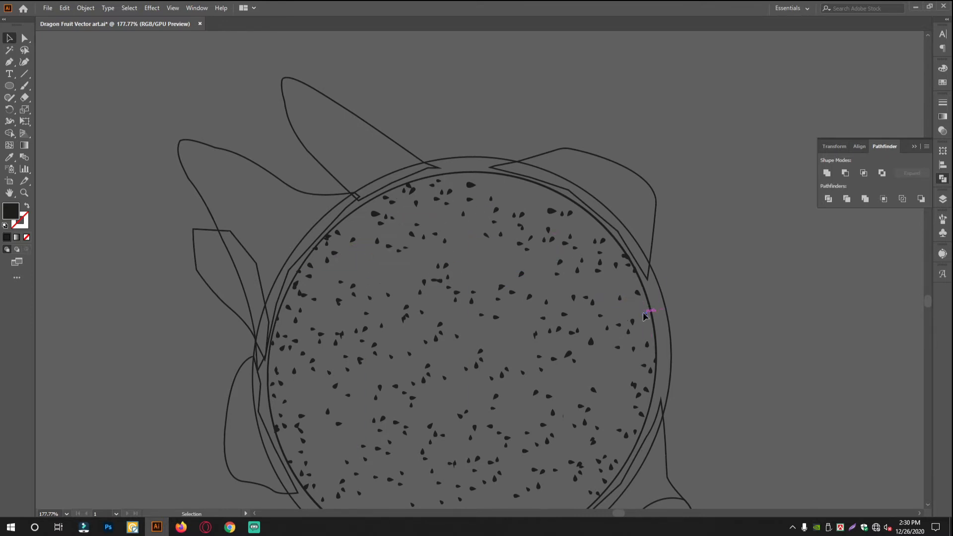
pyautogui.scroll(-3, 644, 316)
pyautogui.click(361, 301)
pyautogui.press('Delete')
pyautogui.click(342, 275)
pyautogui.press('Delete')
pyautogui.doubleClick(420, 254)
pyautogui.press('Escape')
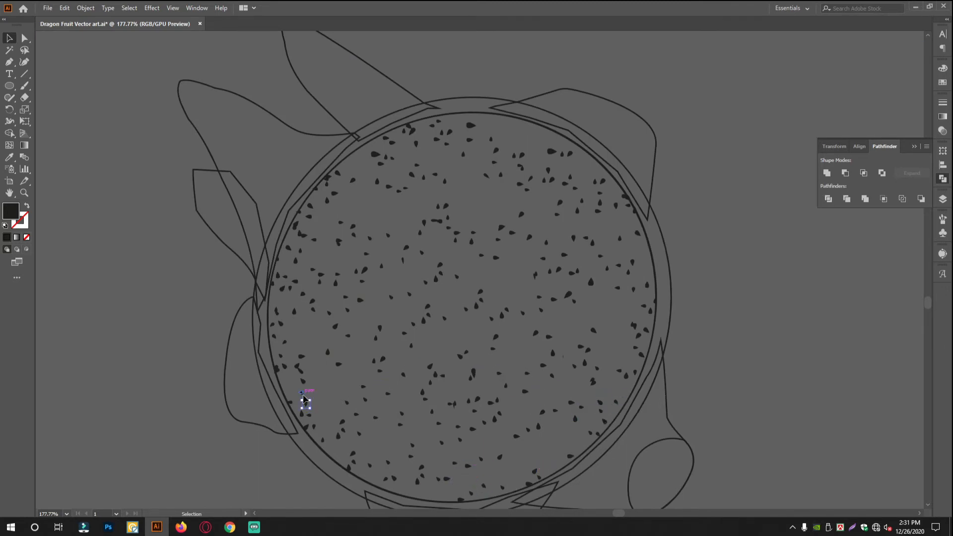
pyautogui.moveTo(510, 314); pyautogui.dragTo(697, 308)
pyautogui.moveTo(582, 336); pyautogui.dragTo(591, 289)
pyautogui.moveTo(591, 289); pyautogui.dragTo(572, 296)
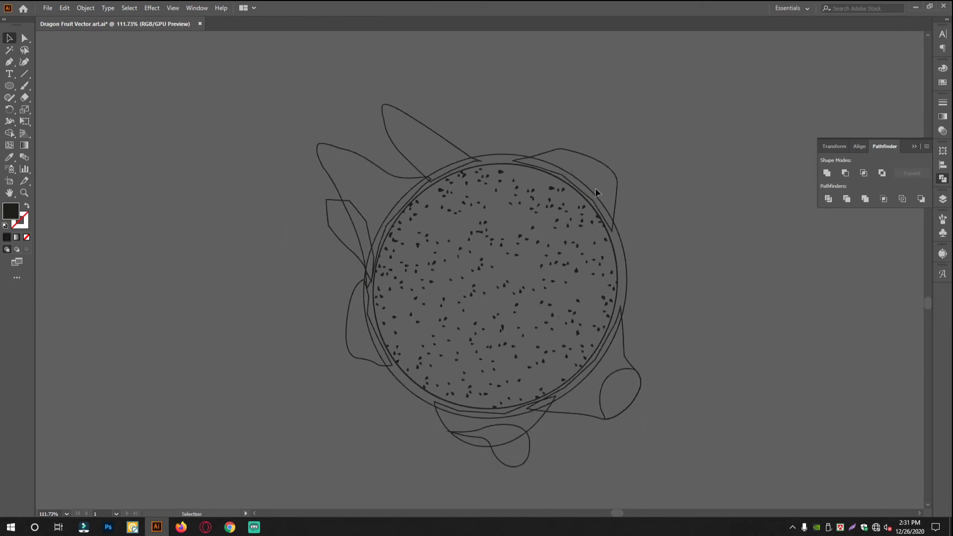
# Select all the seeds inside the flesh circle together, without the fruit outlines.
pyautogui.keyDown('ctrl'); pyautogui.moveTo(526, 278); pyautogui.dragTo(541, 277); pyautogui.keyUp('ctrl')
pyautogui.moveTo(540, 275); pyautogui.dragTo(511, 278)
pyautogui.keyDown('ctrl'); pyautogui.moveTo(510, 292); pyautogui.dragTo(487, 272); pyautogui.keyUp('ctrl')
pyautogui.keyDown('ctrl'); pyautogui.moveTo(581, 261); pyautogui.dragTo(653, 264); pyautogui.keyUp('ctrl')
pyautogui.keyDown('ctrl'); pyautogui.moveTo(500, 241); pyautogui.dragTo(404, 231); pyautogui.keyUp('ctrl')
pyautogui.moveTo(493, 213); pyautogui.dragTo(702, 212)
pyautogui.keyDown('ctrl'); pyautogui.moveTo(737, 307); pyautogui.dragTo(471, 268); pyautogui.keyUp('ctrl')
pyautogui.keyDown('ctrl'); pyautogui.moveTo(589, 355); pyautogui.dragTo(524, 337); pyautogui.keyUp('ctrl')
pyautogui.moveTo(531, 331); pyautogui.dragTo(511, 366)
pyautogui.moveTo(423, 316); pyautogui.dragTo(638, 487)
pyautogui.moveTo(485, 374); pyautogui.dragTo(634, 394)
pyautogui.moveTo(634, 394); pyautogui.dragTo(423, 322)
pyautogui.keyDown('ctrl'); pyautogui.moveTo(424, 321); pyautogui.dragTo(384, 270); pyautogui.keyUp('ctrl')
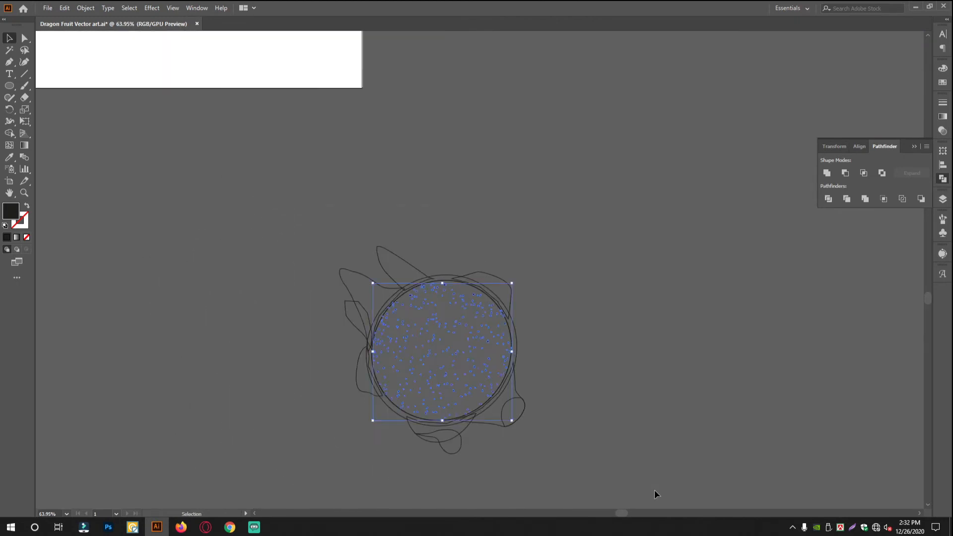
pyautogui.click(614, 386)
pyautogui.keyDown('ctrl'); pyautogui.moveTo(568, 398); pyautogui.dragTo(610, 313); pyautogui.keyUp('ctrl')
pyautogui.hotkey('ctrl', 'a')
pyautogui.click(653, 321)
# Fill the flesh circle beneath the seeds with a linear gradient.
pyautogui.click(504, 265)
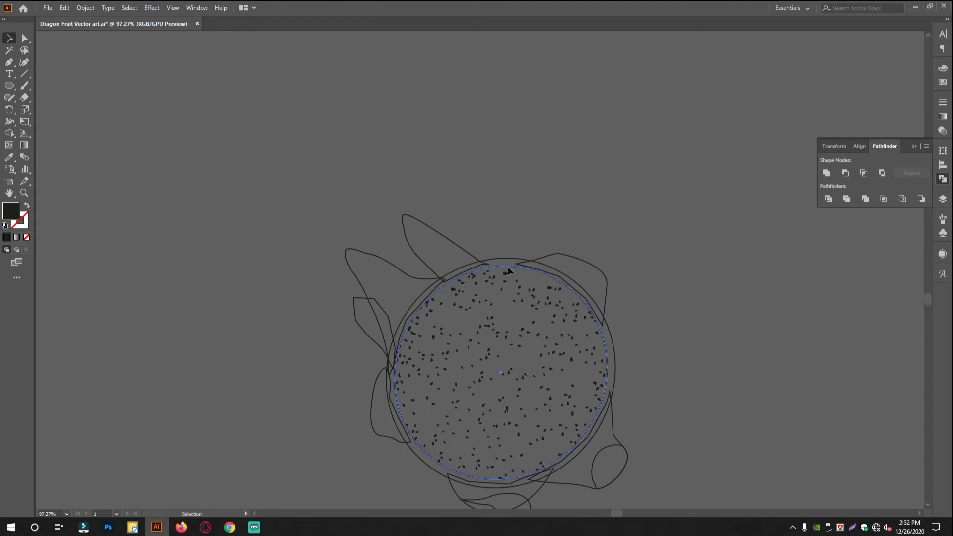
pyautogui.keyDown('ctrl'); pyautogui.moveTo(466, 254); pyautogui.dragTo(328, 241); pyautogui.keyUp('ctrl')
pyautogui.moveTo(198, 164); pyautogui.dragTo(553, 310)
pyautogui.keyDown('ctrl'); pyautogui.moveTo(556, 243); pyautogui.dragTo(583, 279); pyautogui.keyUp('ctrl')
pyautogui.moveTo(474, 242); pyautogui.dragTo(465, 311)
pyautogui.keyDown('ctrl'); pyautogui.moveTo(549, 266); pyautogui.dragTo(508, 263); pyautogui.keyUp('ctrl')
pyautogui.moveTo(915, 402)
pyautogui.mouseDown()
pyautogui.moveTo(668, 328)
pyautogui.moveTo(655, 341)
pyautogui.moveTo(712, 357)
pyautogui.mouseUp()
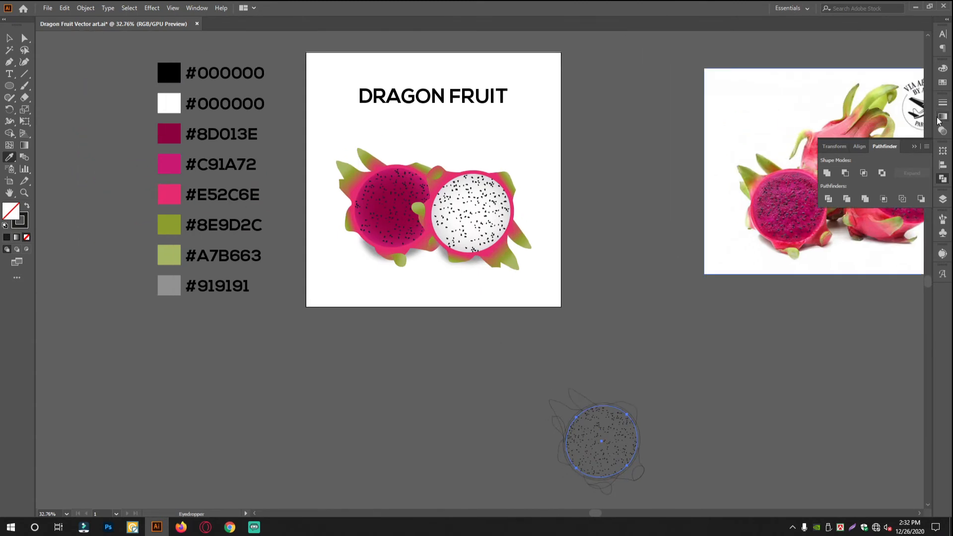
pyautogui.click(938, 119)
pyautogui.click(903, 186)
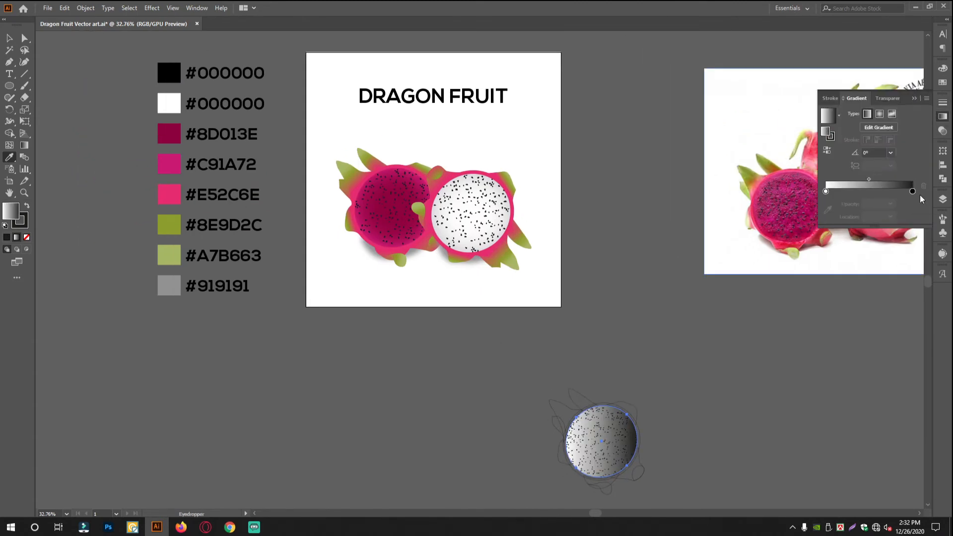
# Set the flesh gradient's end stop to the #8D013E swatch and its start stop to the #C91A72 swatch.
pyautogui.click(912, 191)
pyautogui.click(166, 133)
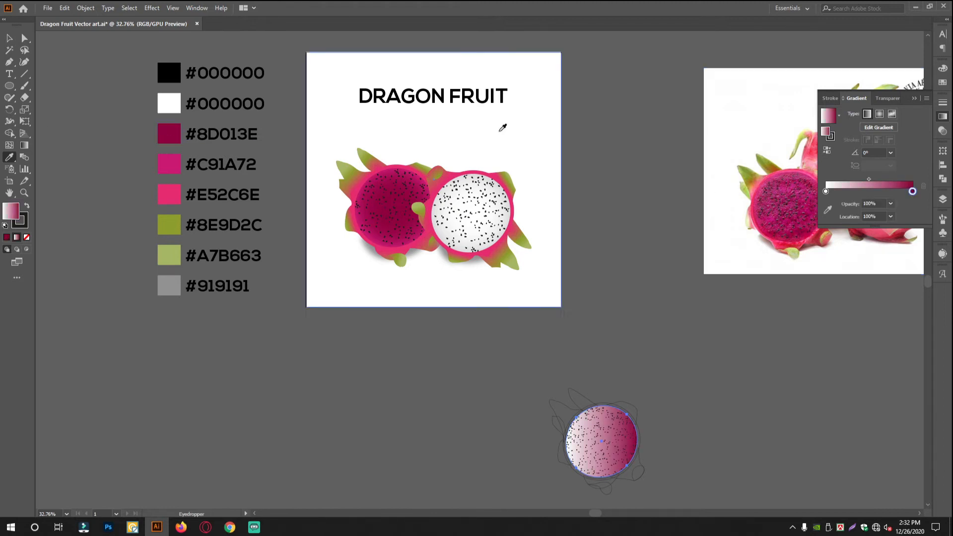
pyautogui.click(825, 191)
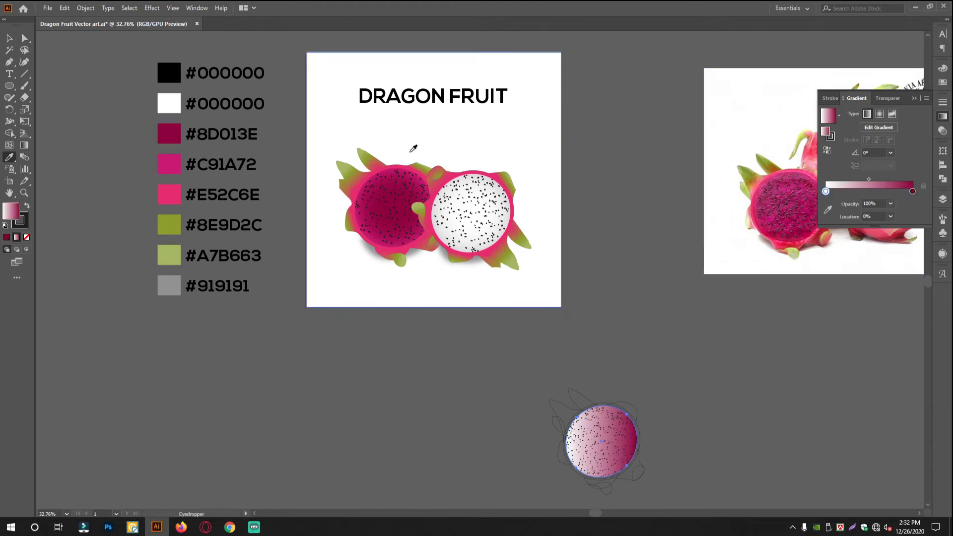
pyautogui.click(169, 163)
pyautogui.scroll(5, 616, 457)
pyautogui.scroll(1, 601, 260)
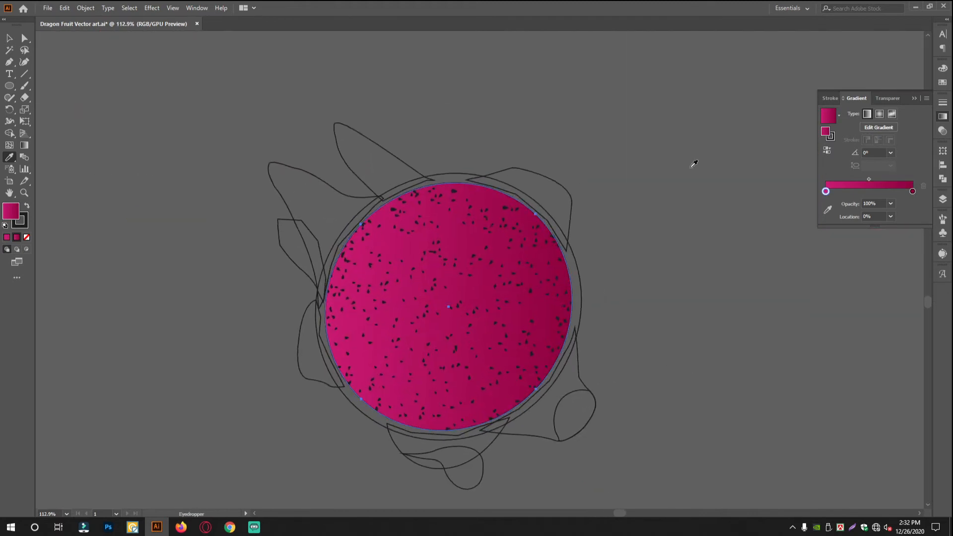
# Make the flesh gradient radial, reverse it so the dark colour is central, and set its midpoint to 87%.
pyautogui.click(879, 115)
pyautogui.click(9, 38)
pyautogui.click(832, 155)
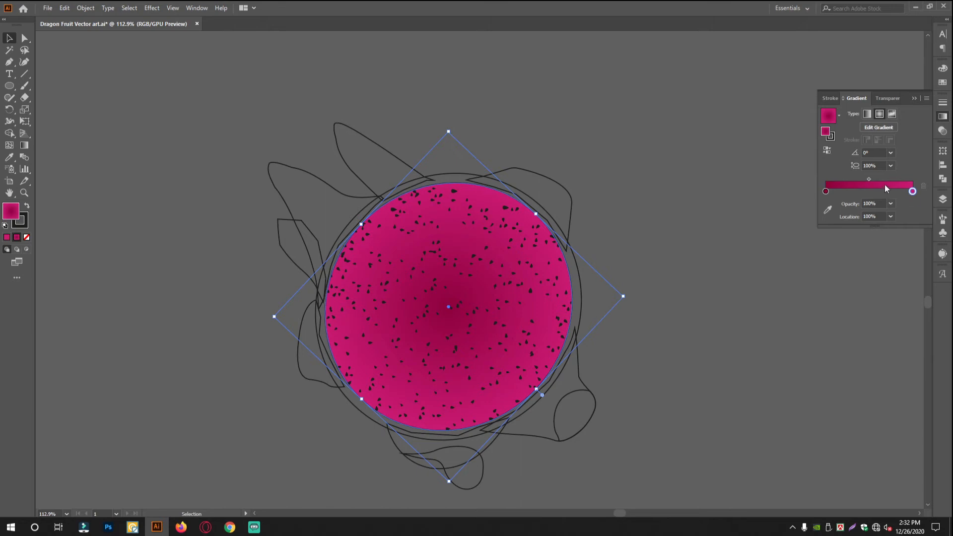
pyautogui.moveTo(900, 181); pyautogui.dragTo(903, 179)
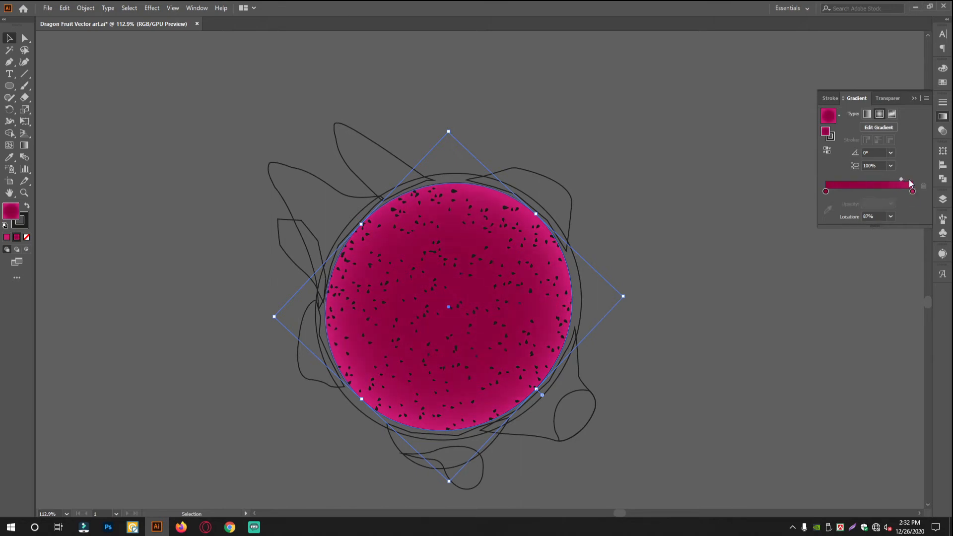
pyautogui.click(757, 266)
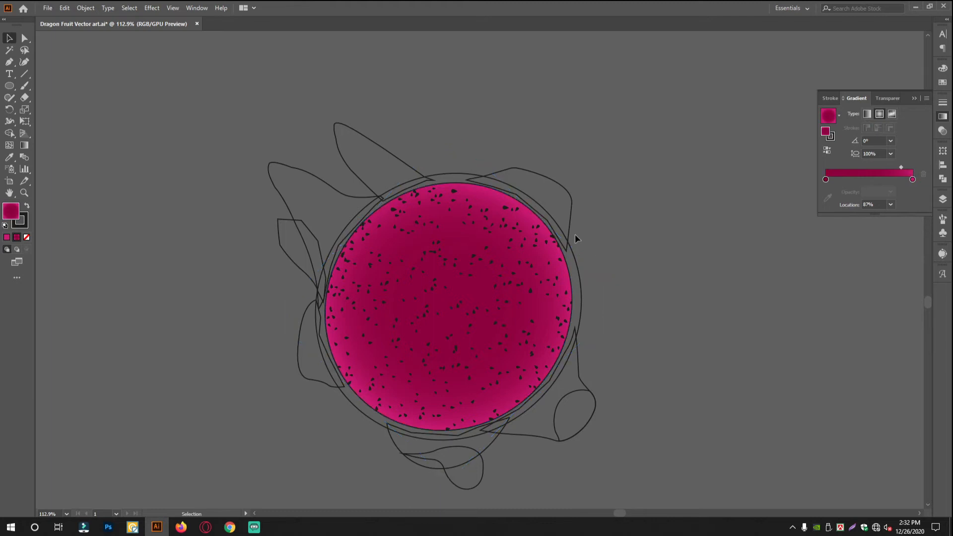
# Fill the outer rind circle around the flesh with the #E52C6E swatch colour and no stroke.
pyautogui.click(561, 235)
pyautogui.scroll(-3, 297, 183)
pyautogui.moveTo(297, 183); pyautogui.dragTo(681, 317)
pyautogui.moveTo(246, 119); pyautogui.dragTo(456, 328)
pyautogui.moveTo(763, 337); pyautogui.dragTo(585, 263)
pyautogui.scroll(-2, 584, 263)
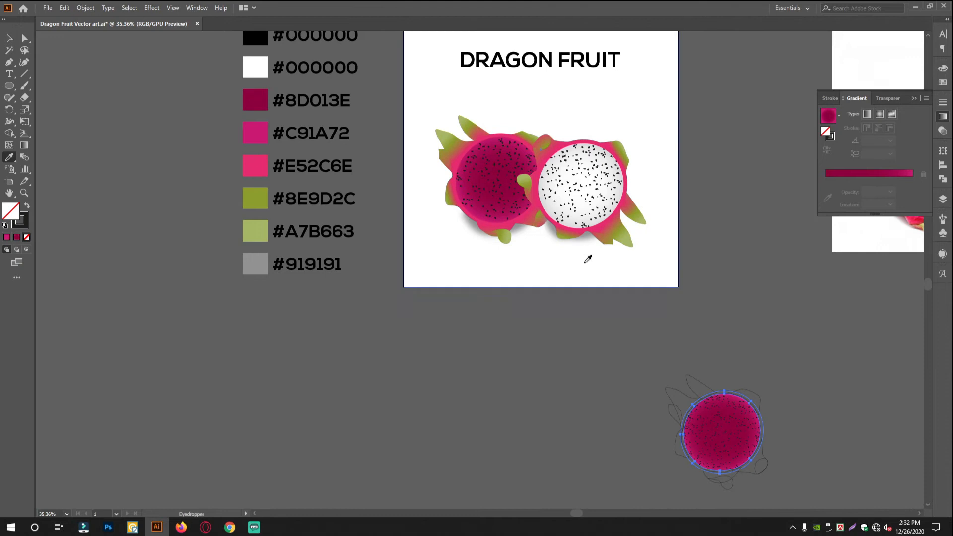
pyautogui.click(253, 175)
pyautogui.click(10, 38)
pyautogui.moveTo(704, 410); pyautogui.dragTo(702, 343)
pyautogui.moveTo(833, 296); pyautogui.dragTo(518, 260)
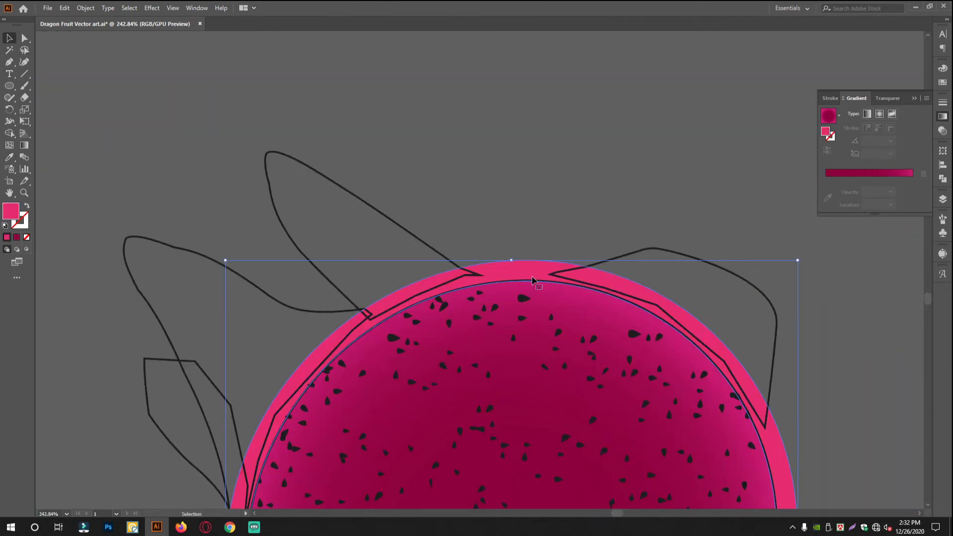
# Fill the large upper-left leaf outline with a gradient and set its end stop to the #E52C6E swatch.
pyautogui.scroll(-4, 532, 281)
pyautogui.scroll(-6, 563, 192)
pyautogui.moveTo(398, 227); pyautogui.dragTo(588, 353)
pyautogui.moveTo(467, 284); pyautogui.dragTo(174, 222)
pyautogui.click(149, 266)
pyautogui.moveTo(174, 260); pyautogui.dragTo(491, 357)
pyautogui.click(404, 341)
pyautogui.click(373, 360)
pyautogui.moveTo(564, 327); pyautogui.dragTo(569, 295)
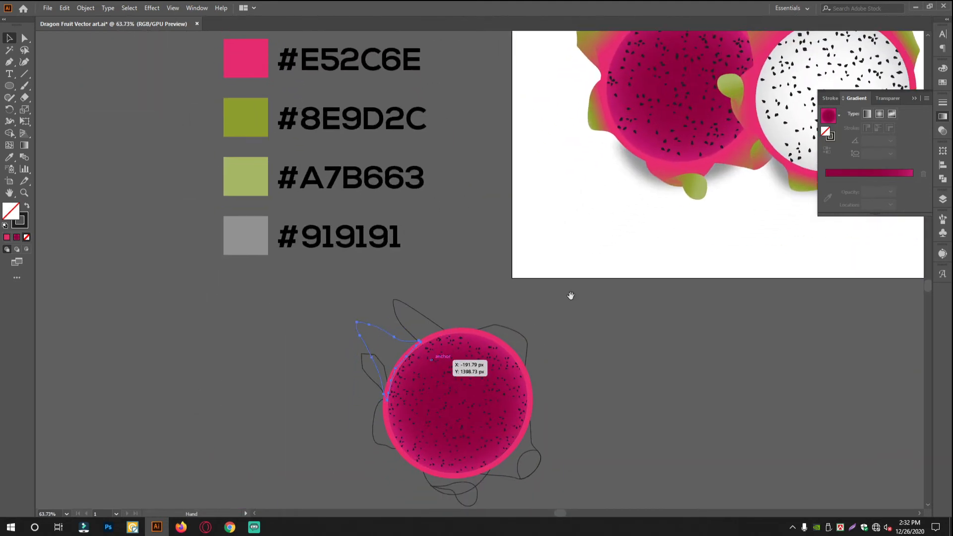
pyautogui.click(903, 176)
pyautogui.click(10, 169)
pyautogui.click(263, 58)
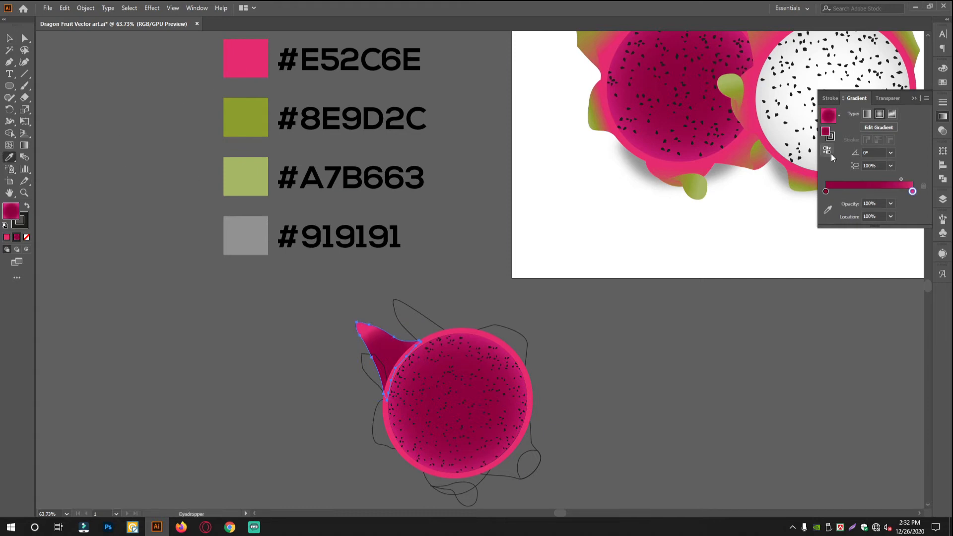
# Set the leaf gradient's start stop to #A7B663 and add a middle stop at 53.63% in #8E9D2C.
pyautogui.click(826, 192)
pyautogui.click(257, 164)
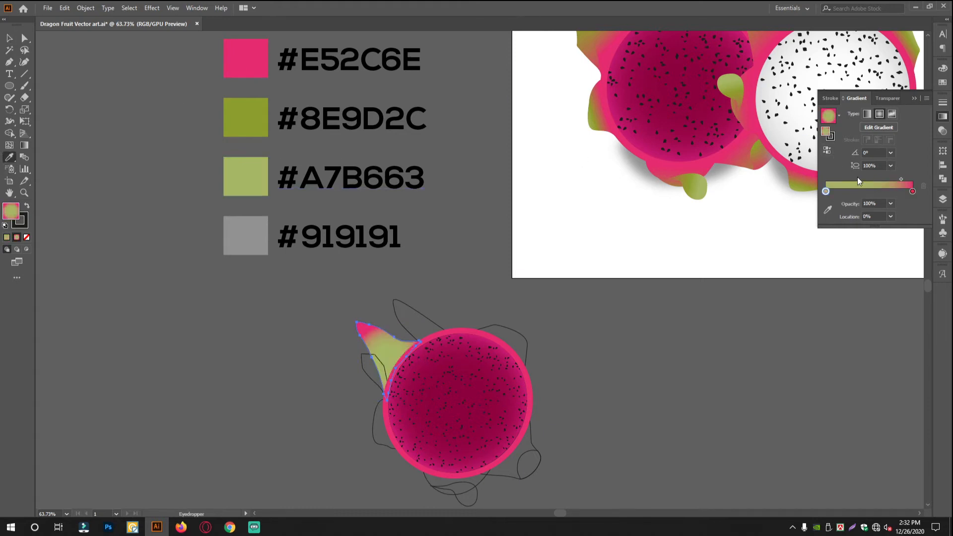
pyautogui.moveTo(856, 192); pyautogui.dragTo(871, 192)
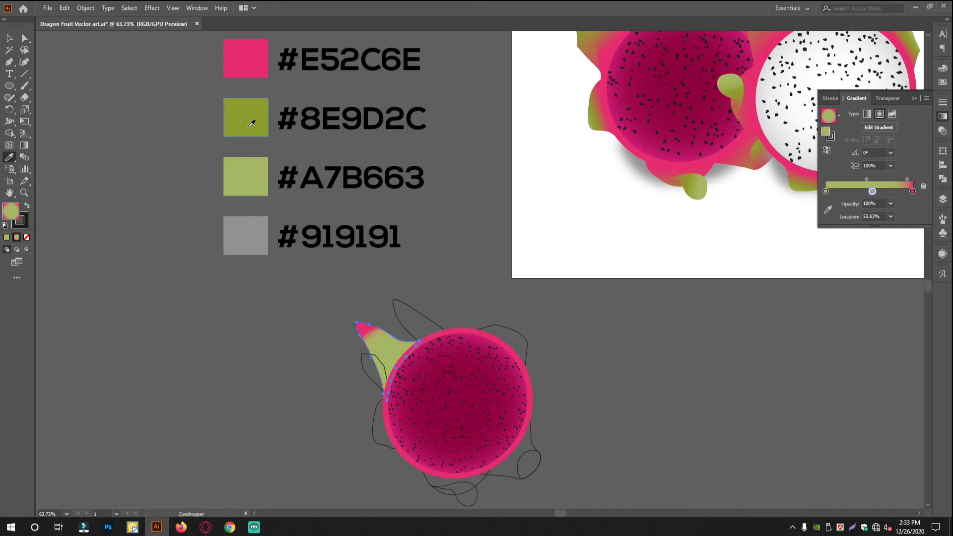
pyautogui.click(250, 125)
# Make the leaf gradient linear and lay it diagonally at 135° from the fruit's rind to the leaf tip.
pyautogui.click(8, 38)
pyautogui.scroll(5, 421, 389)
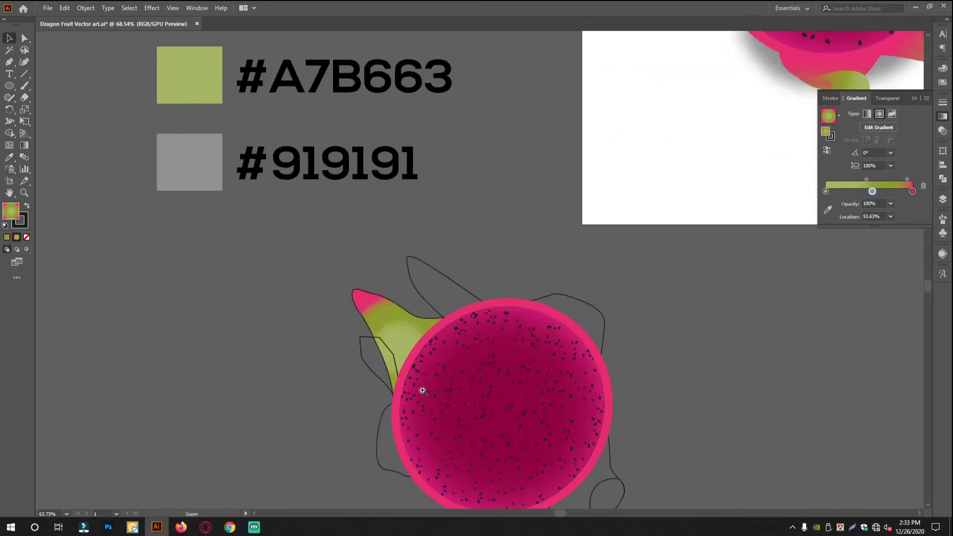
pyautogui.click(867, 116)
pyautogui.scroll(-2, 506, 255)
pyautogui.scroll(1, 506, 255)
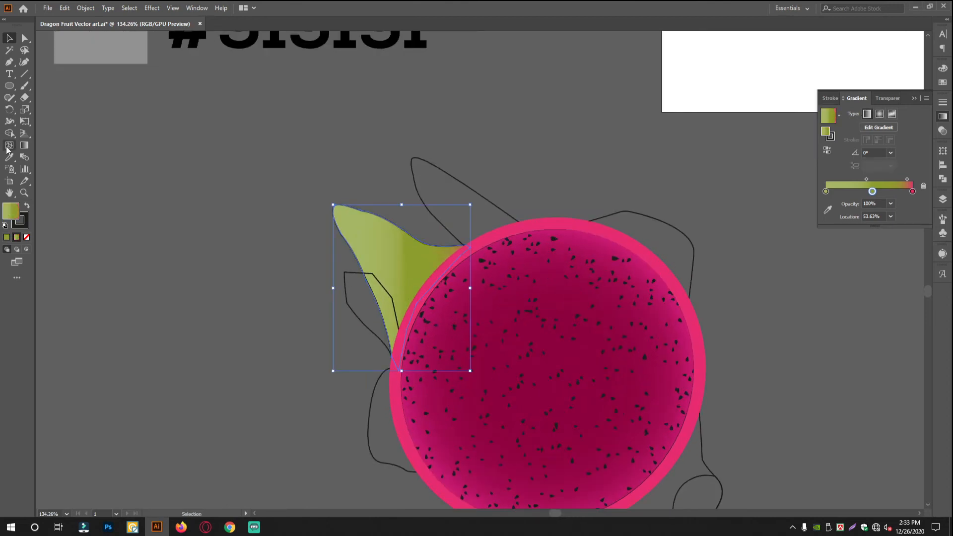
pyautogui.click(24, 146)
pyautogui.moveTo(443, 320); pyautogui.dragTo(327, 202)
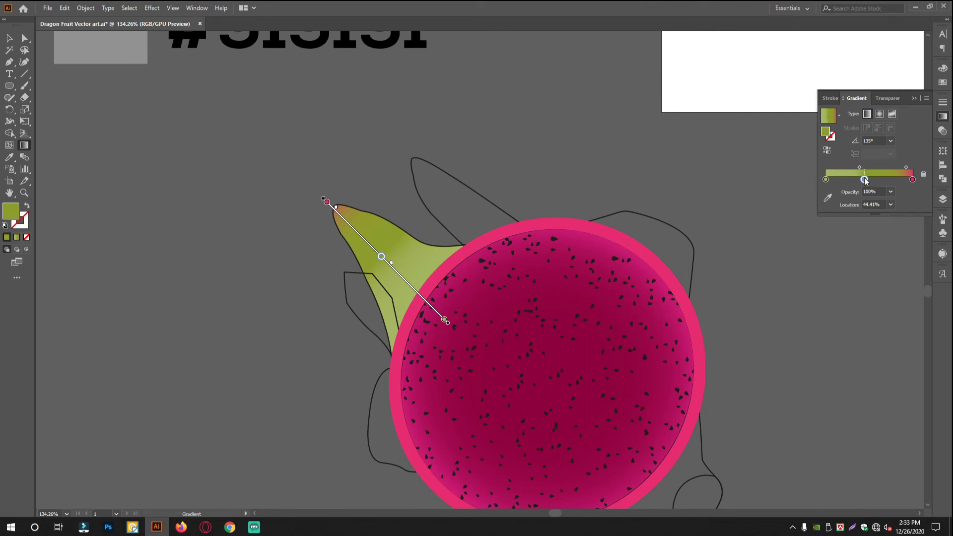
# Set the green-to-pink midpoint to 52.83% and reverse the leaf gradient so pink sits at its base.
pyautogui.moveTo(887, 166); pyautogui.dragTo(889, 167)
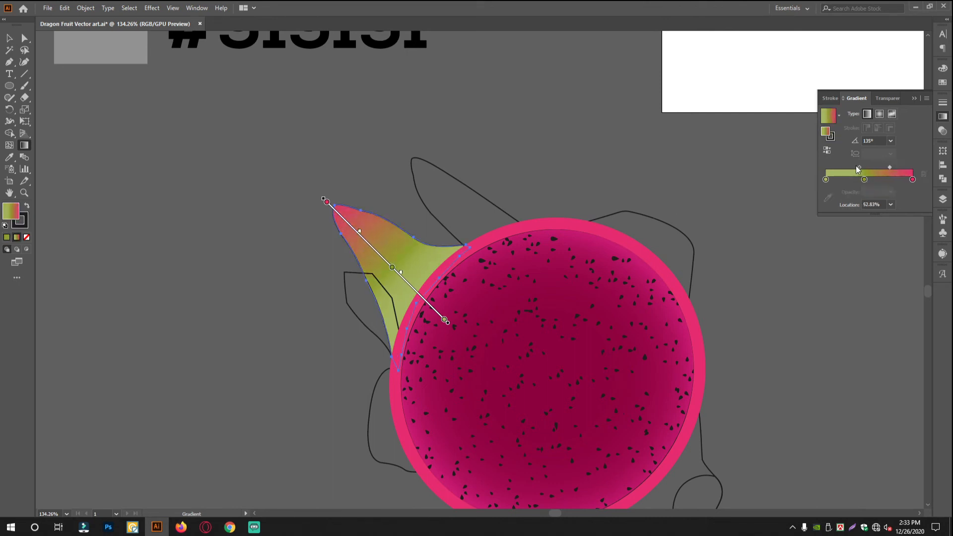
pyautogui.click(827, 149)
pyautogui.moveTo(368, 242)
pyautogui.mouseDown()
pyautogui.moveTo(424, 268)
pyautogui.moveTo(422, 298)
pyautogui.moveTo(352, 217)
pyautogui.mouseUp()
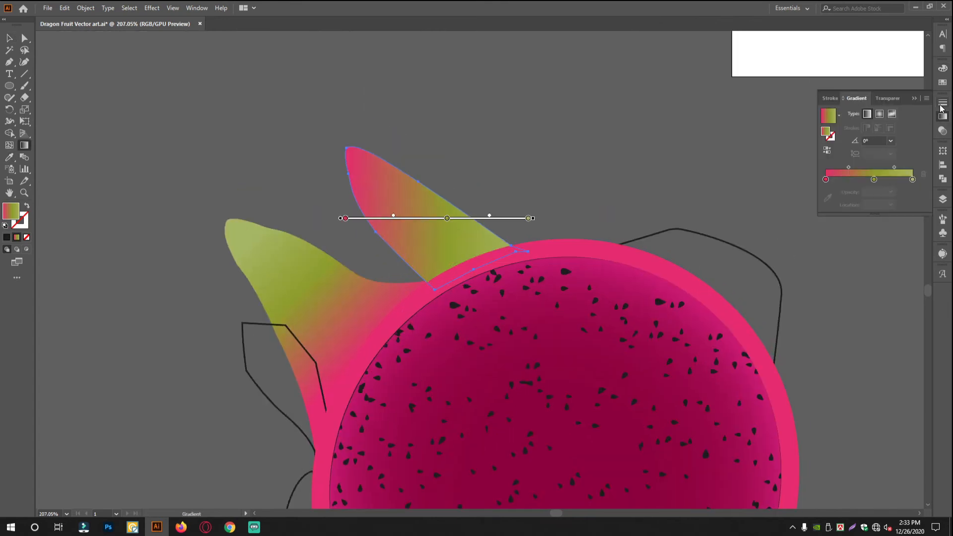
# Give the narrow top leaf a radial gradient centred at its base, with 57.6% aspect ratio and the pink stop at 14.35%.
pyautogui.click(879, 114)
pyautogui.moveTo(464, 270); pyautogui.dragTo(396, 143)
pyautogui.moveTo(473, 269)
pyautogui.mouseDown()
pyautogui.moveTo(472, 215)
pyautogui.moveTo(399, 194)
pyautogui.mouseUp()
pyautogui.moveTo(547, 343); pyautogui.dragTo(602, 398)
pyautogui.moveTo(442, 233); pyautogui.dragTo(460, 255)
pyautogui.moveTo(598, 395)
pyautogui.mouseDown()
pyautogui.moveTo(569, 365)
pyautogui.moveTo(585, 382)
pyautogui.mouseUp()
pyautogui.moveTo(353, 382); pyautogui.dragTo(393, 343)
pyautogui.moveTo(470, 266); pyautogui.dragTo(454, 251)
pyautogui.moveTo(392, 343); pyautogui.dragTo(403, 332)
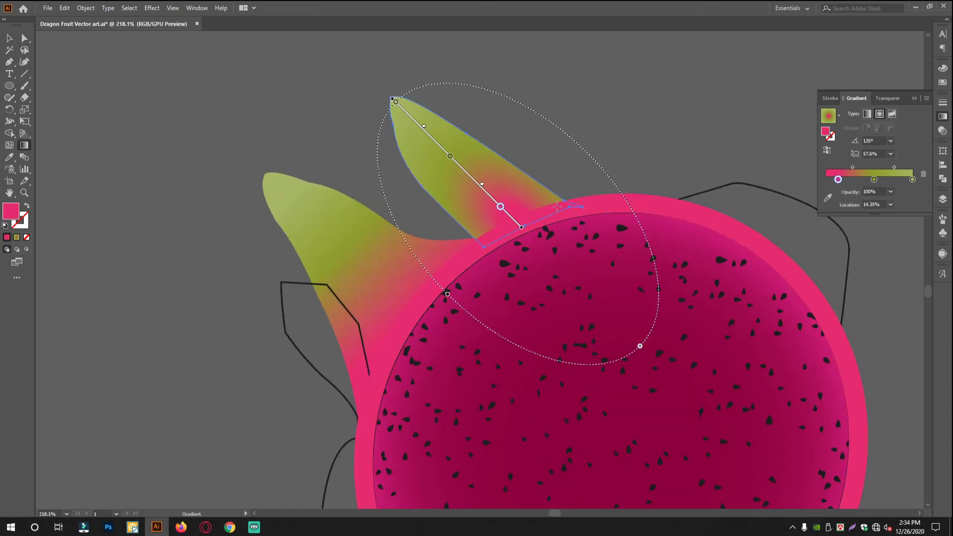
pyautogui.moveTo(455, 251); pyautogui.dragTo(445, 241)
# Copy the large leaf's gradient onto the small left leaf and direct it with pink towards the fruit.
pyautogui.hotkey('ctrl', 'alt', 'space')
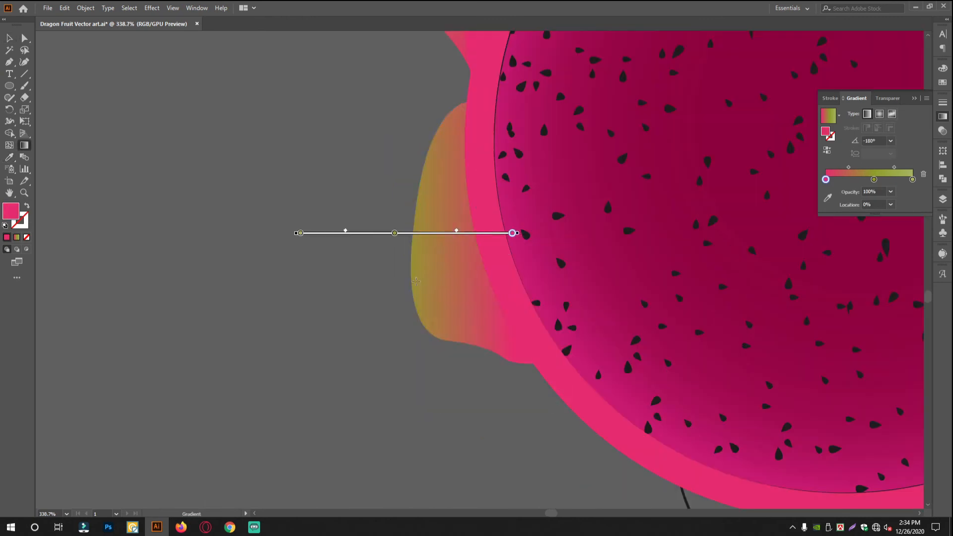
pyautogui.moveTo(431, 222); pyautogui.dragTo(481, 201)
pyautogui.moveTo(362, 272); pyautogui.dragTo(483, 238)
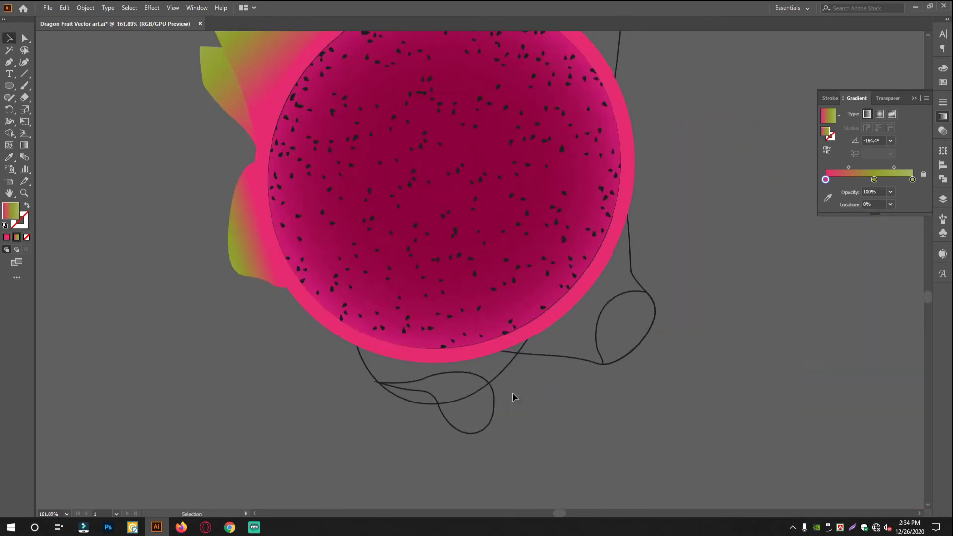
pyautogui.click(10, 38)
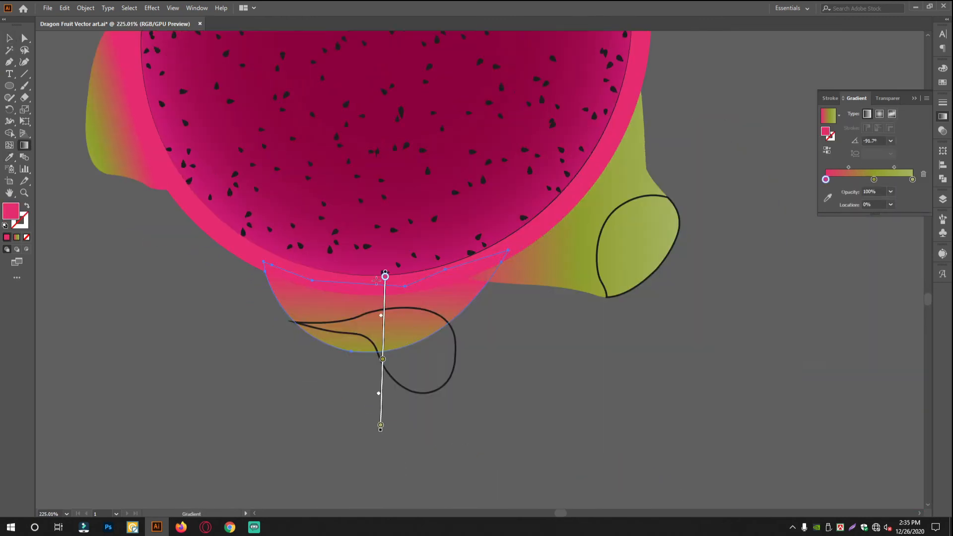
# Angle the bottom leaf's gradient downward and lay its curled tip's linear gradient sideways, with pink at the narrow end.
pyautogui.moveTo(383, 419); pyautogui.dragTo(372, 432)
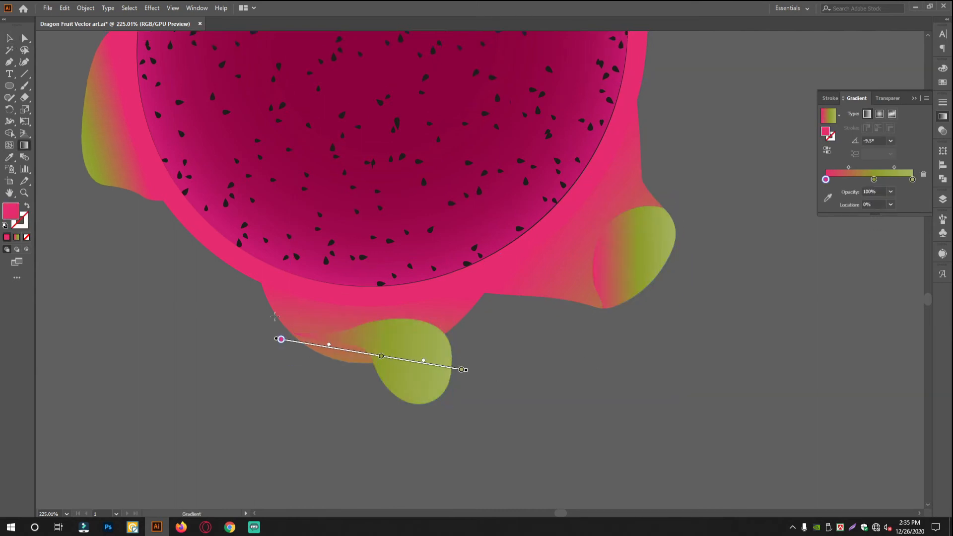
pyautogui.moveTo(234, 313); pyautogui.dragTo(425, 347)
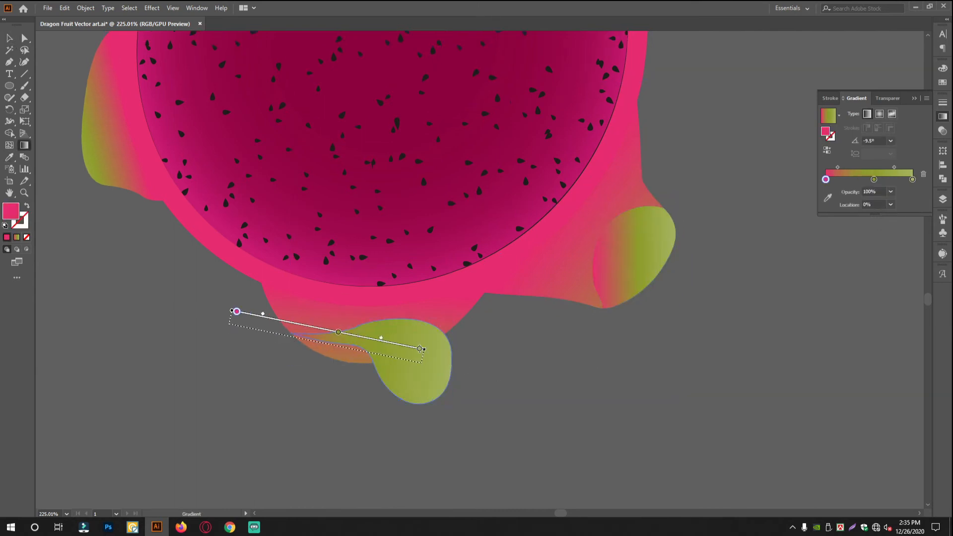
pyautogui.moveTo(266, 340); pyautogui.dragTo(538, 374)
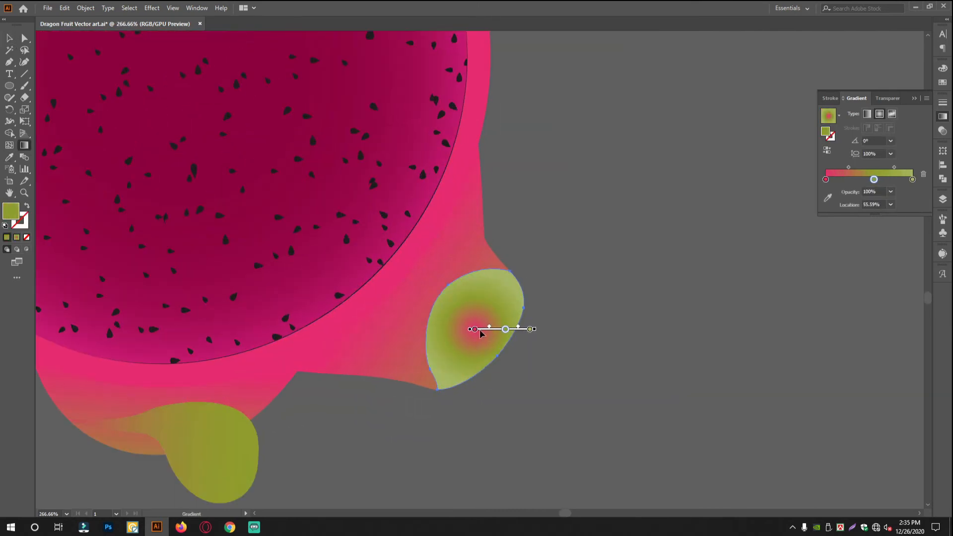
# Lay a radial gradient on the lower-right leaf's curled tip, pink at its outer edge, angled 136.3° with 80.7% aspect ratio.
pyautogui.moveTo(501, 350); pyautogui.dragTo(422, 272)
pyautogui.moveTo(456, 306); pyautogui.dragTo(441, 292)
pyautogui.moveTo(500, 349); pyautogui.dragTo(500, 349)
pyautogui.moveTo(424, 429); pyautogui.dragTo(441, 416)
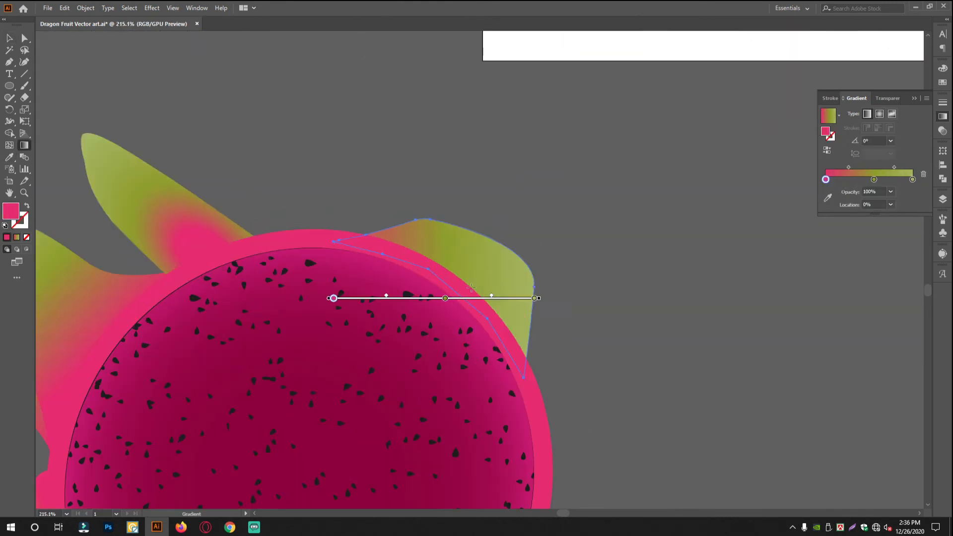
pyautogui.moveTo(455, 292); pyautogui.dragTo(529, 191)
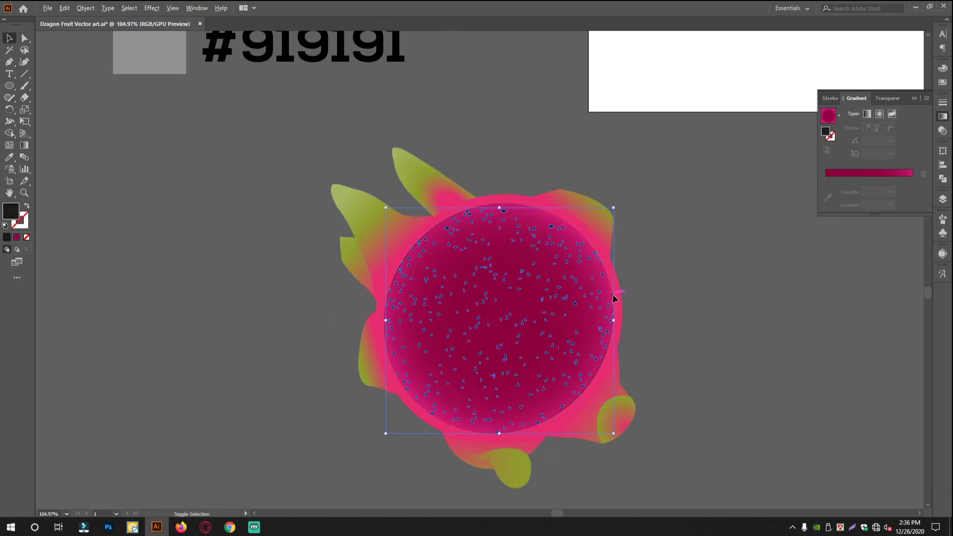
# Remove the seeds lying outside the flesh circle.
pyautogui.click(674, 400)
pyautogui.scroll(2, 674, 395)
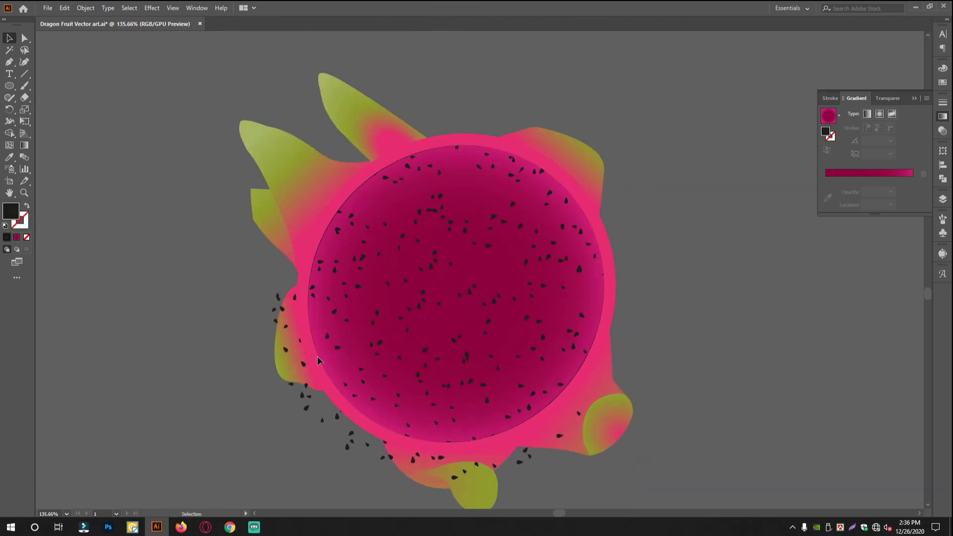
pyautogui.scroll(-5, 600, 399)
pyautogui.click(427, 342)
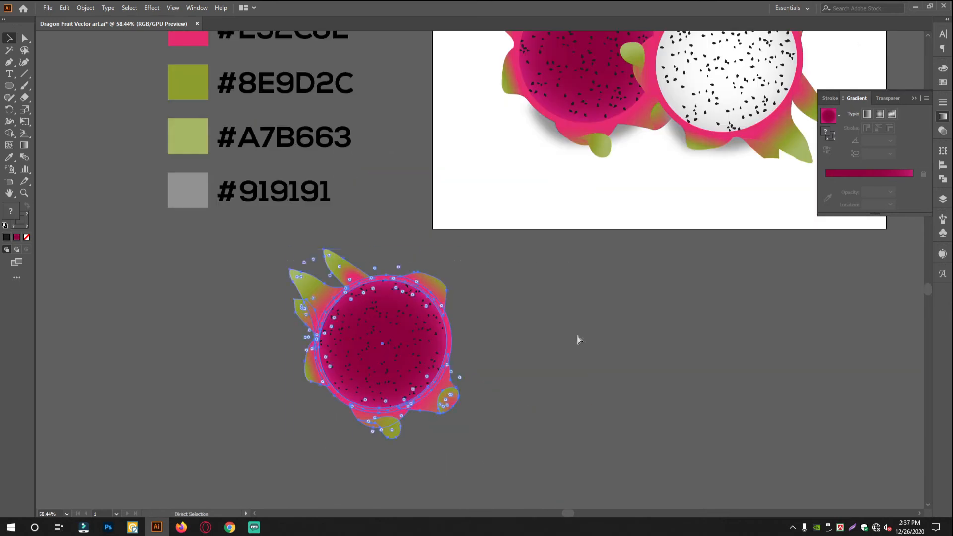
# Examine the coloured fruit against the finished illustration, including the shadow shape beneath its left half.
pyautogui.click(578, 339)
pyautogui.scroll(4, 542, 285)
pyautogui.click(510, 272)
pyautogui.click(578, 274)
pyautogui.scroll(-2, 578, 274)
pyautogui.scroll(-4, 578, 275)
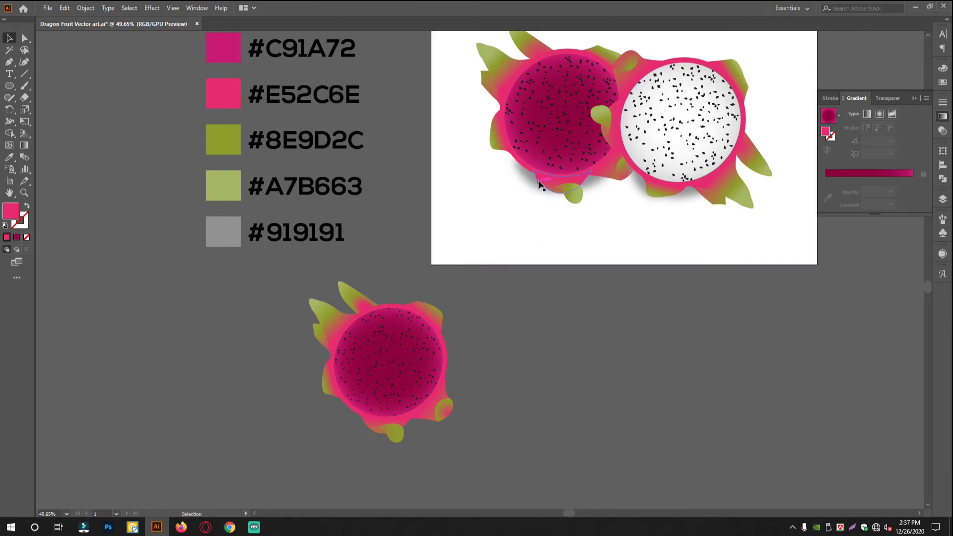
pyautogui.moveTo(521, 326); pyautogui.dragTo(515, 315)
pyautogui.moveTo(409, 347); pyautogui.dragTo(420, 364)
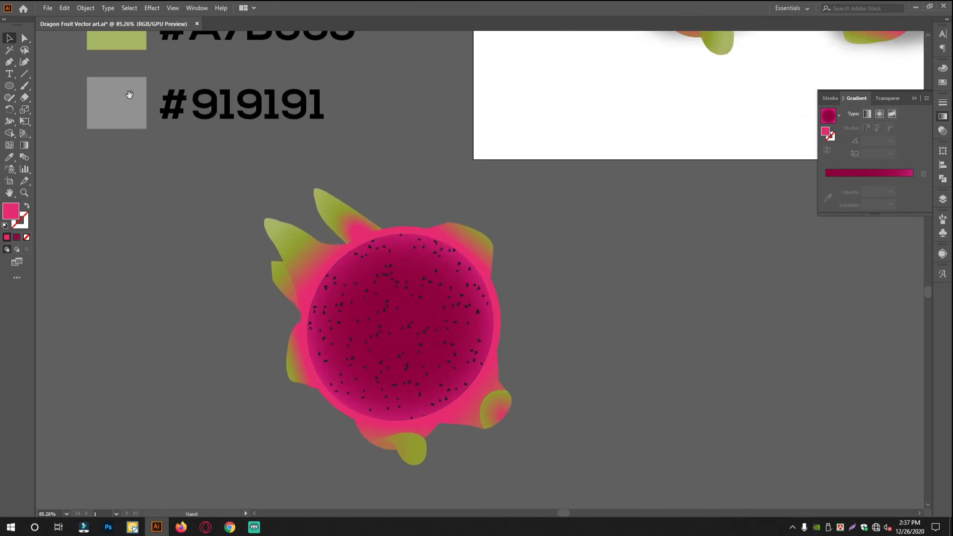
pyautogui.moveTo(451, 249); pyautogui.dragTo(380, 249)
pyautogui.moveTo(380, 249); pyautogui.dragTo(342, 308)
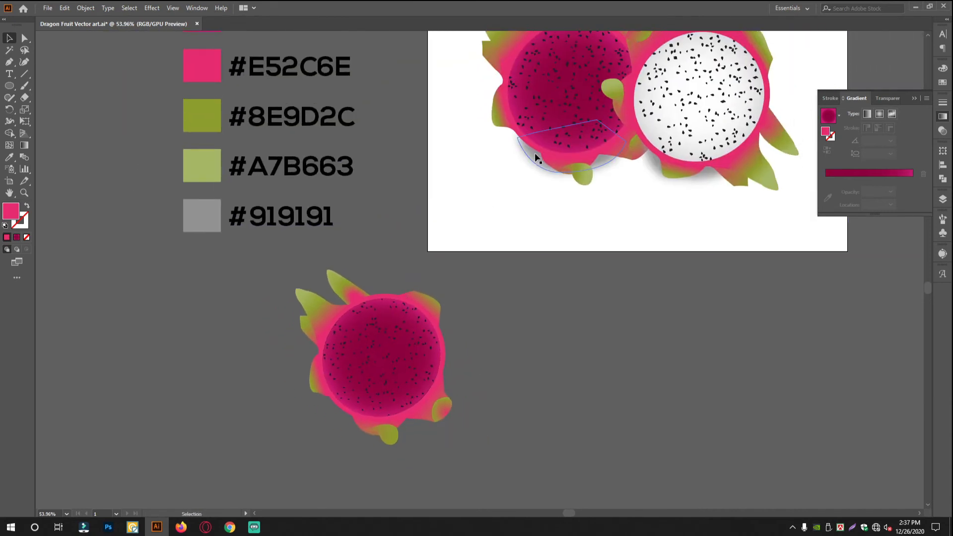
# Draw a closed shadow shape with the Pen tool, curving it along the fruit's underside and closing it across the flesh.
pyautogui.click(10, 60)
pyautogui.moveTo(428, 436); pyautogui.dragTo(501, 435)
pyautogui.moveTo(268, 412); pyautogui.dragTo(367, 429)
pyautogui.moveTo(308, 389); pyautogui.dragTo(399, 391)
pyautogui.click(379, 383)
pyautogui.moveTo(545, 461); pyautogui.dragTo(376, 406)
pyautogui.moveTo(288, 452); pyautogui.dragTo(514, 449)
pyautogui.moveTo(664, 354); pyautogui.dragTo(712, 257)
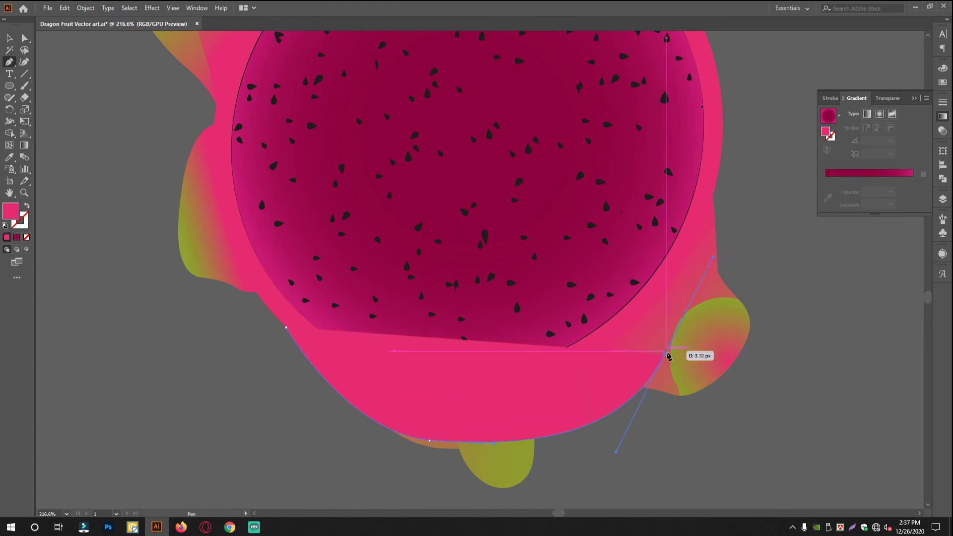
pyautogui.click(664, 353)
pyautogui.click(572, 284)
pyautogui.click(318, 283)
pyautogui.click(286, 327)
# Send the shadow shape behind the fruit and fill it with the #919191 swatch.
pyautogui.click(10, 38)
pyautogui.click(127, 208)
pyautogui.click(533, 378)
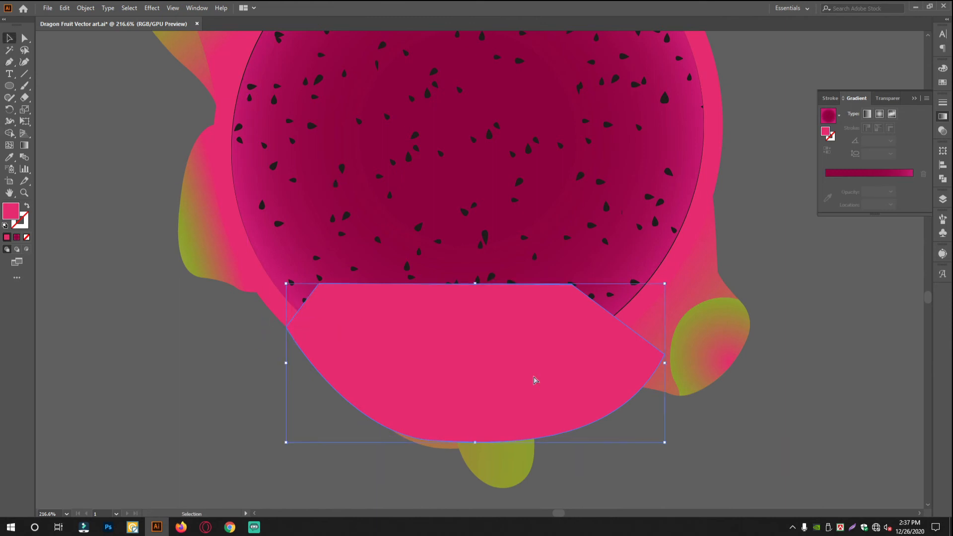
pyautogui.hotkey('ctrl', 'shift', '[')
pyautogui.moveTo(596, 394); pyautogui.dragTo(443, 352)
pyautogui.press('i')
pyautogui.click(293, 107)
pyautogui.click(10, 38)
# Apply a Gaussian Blur with a 24.7-pixel radius to the grey shadow shape.
pyautogui.moveTo(558, 400); pyautogui.dragTo(683, 403)
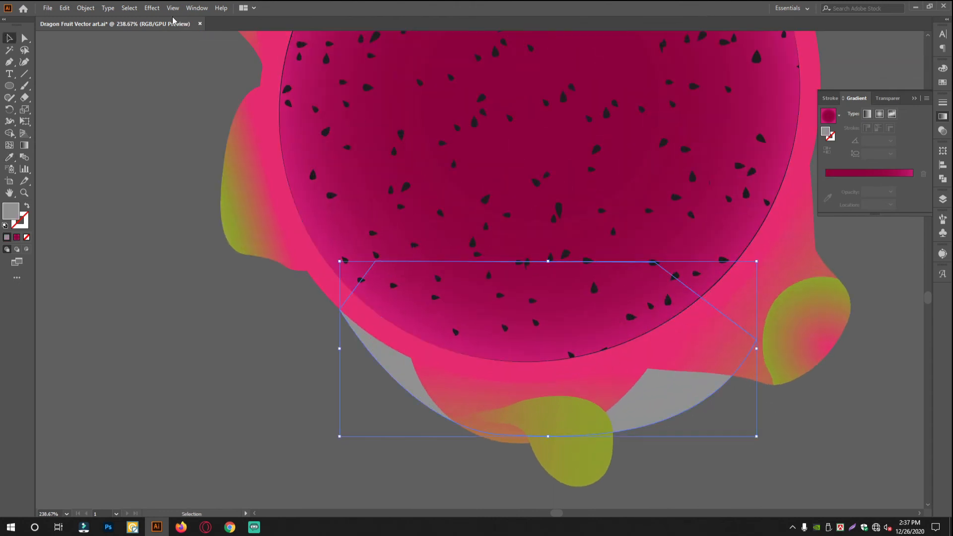
pyautogui.click(152, 8)
pyautogui.moveTo(199, 174)
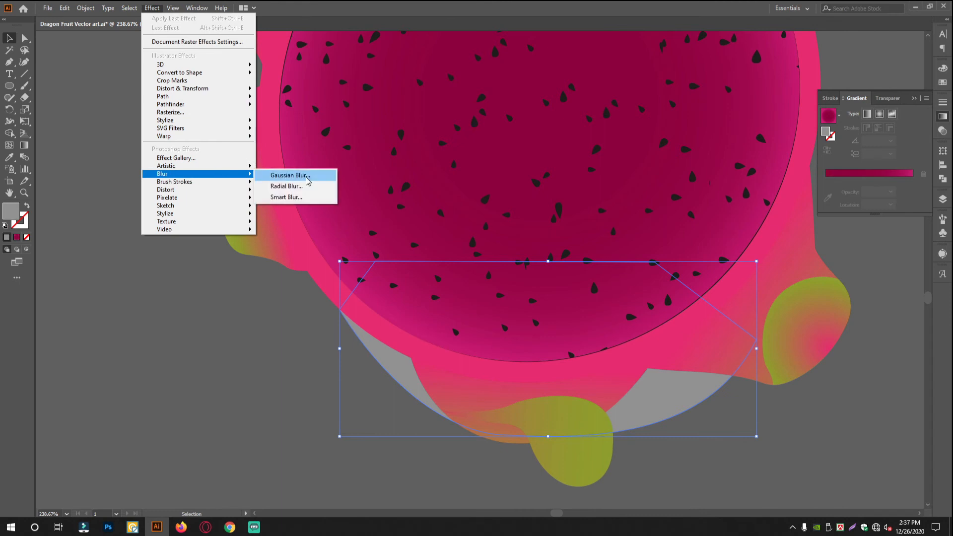
pyautogui.click(292, 176)
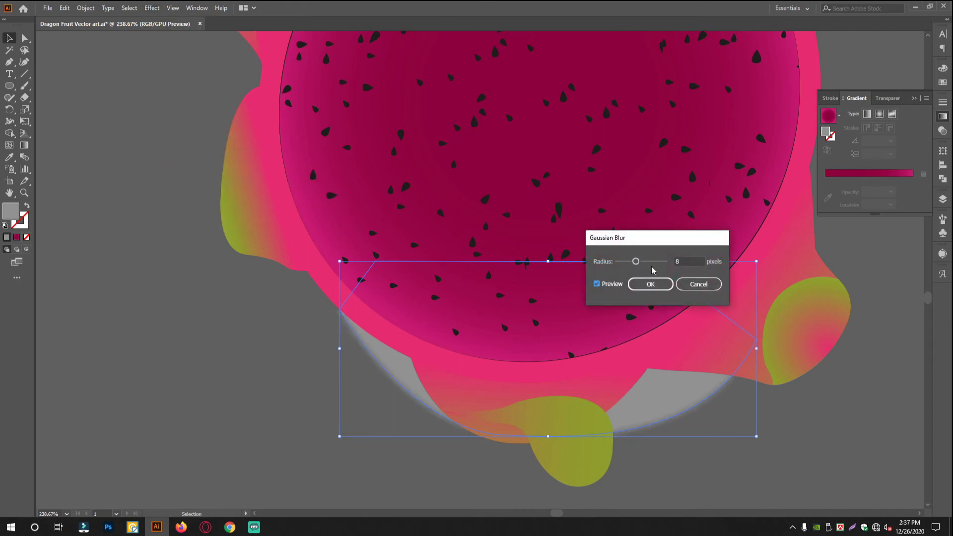
pyautogui.moveTo(638, 262); pyautogui.dragTo(646, 265)
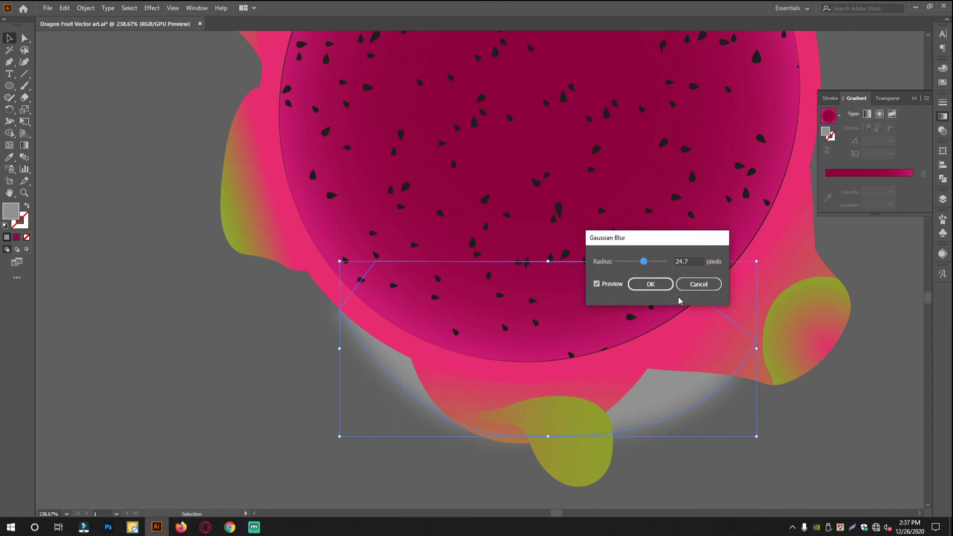
pyautogui.click(651, 285)
pyautogui.click(769, 457)
# Group all the fruit's parts, leaving the blurred shadow separate.
pyautogui.moveTo(766, 422); pyautogui.dragTo(389, 358)
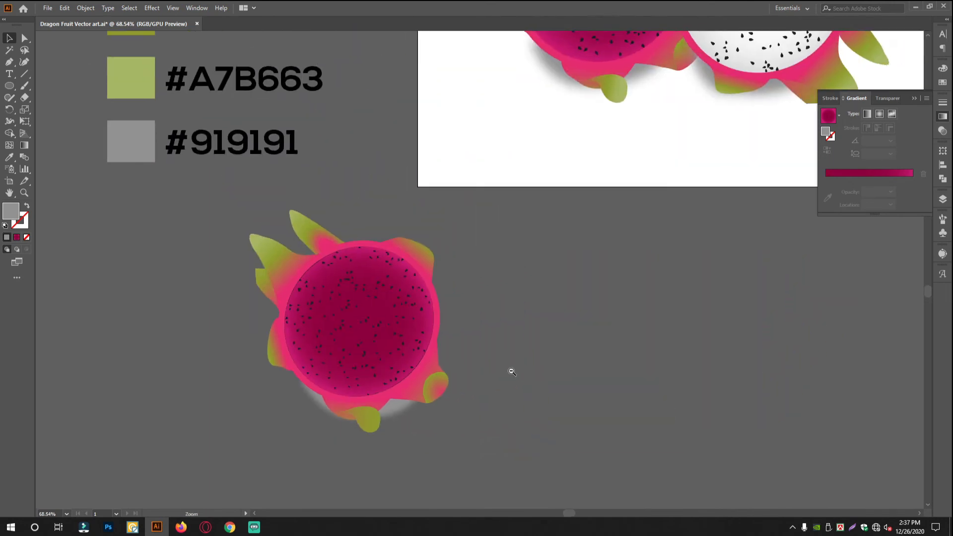
pyautogui.moveTo(511, 372); pyautogui.dragTo(490, 379)
pyautogui.moveTo(238, 253); pyautogui.dragTo(227, 230)
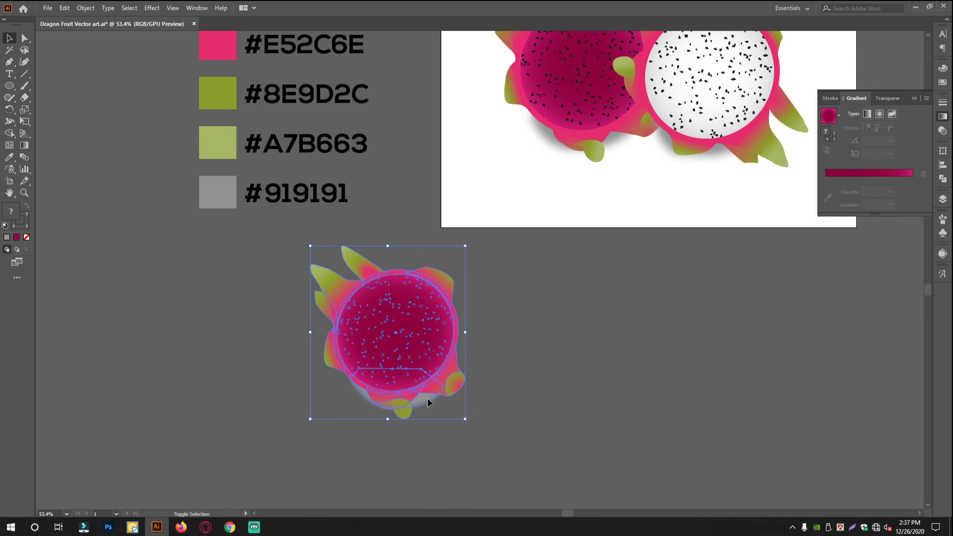
pyautogui.press('a')
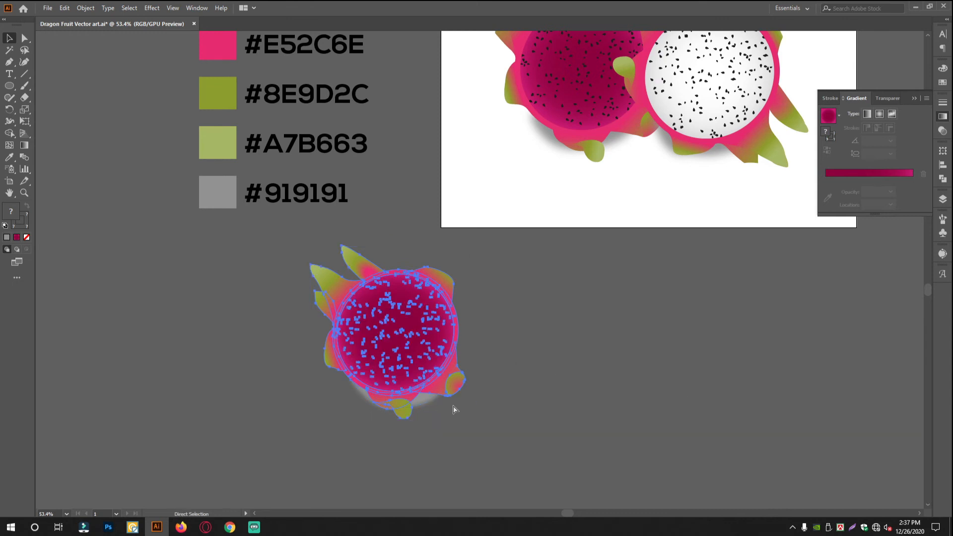
pyautogui.click(509, 405)
pyautogui.scroll(3, 368, 354)
pyautogui.click(478, 424)
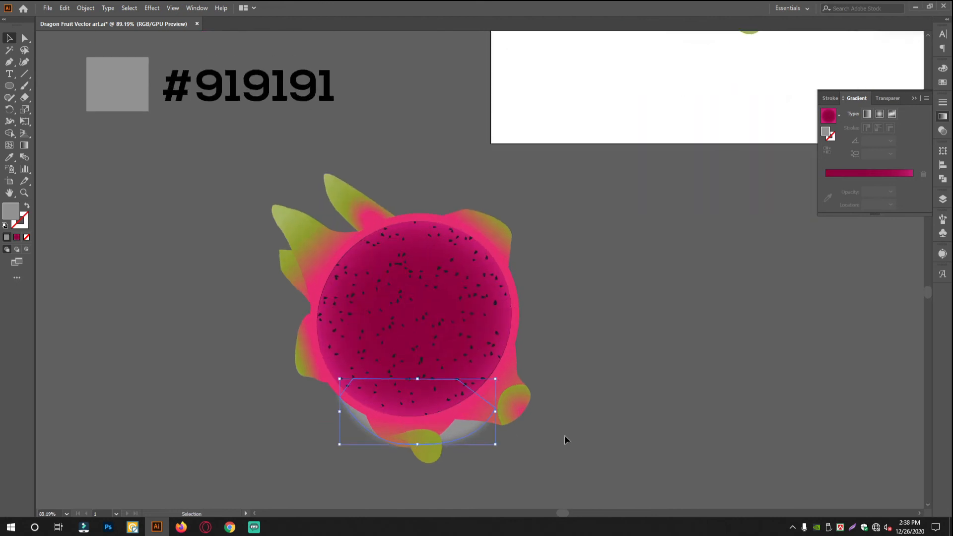
pyautogui.click(565, 438)
# Move the fruit together with its shadow to the empty area further below the artboard.
pyautogui.scroll(-5, 563, 420)
pyautogui.moveTo(557, 379); pyautogui.dragTo(507, 359)
pyautogui.moveTo(354, 304); pyautogui.dragTo(541, 424)
pyautogui.moveTo(615, 371); pyautogui.dragTo(397, 318)
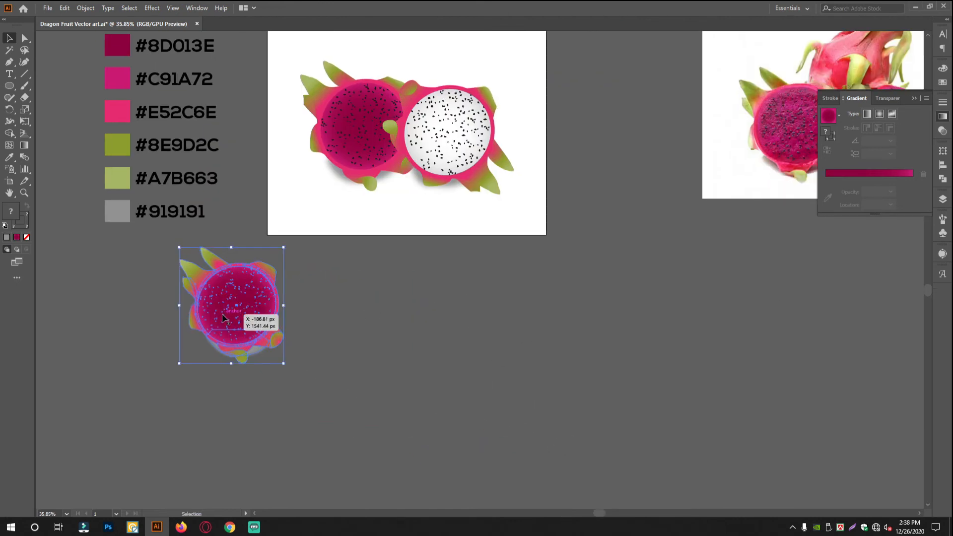
pyautogui.moveTo(227, 316); pyautogui.dragTo(262, 386)
pyautogui.moveTo(434, 366); pyautogui.dragTo(413, 336)
# Try reflecting the fruit with its shadow, and undo the attempt.
pyautogui.rightClick(267, 283)
pyautogui.moveTo(325, 382)
pyautogui.click(425, 418)
pyautogui.click(436, 327)
pyautogui.moveTo(282, 331); pyautogui.dragTo(334, 341)
pyautogui.hotkey('ctrl', 'z')
# Make a copy of the fruit and shadow reflected left to right and place it beside the original.
pyautogui.rightClick(458, 254)
pyautogui.moveTo(523, 355)
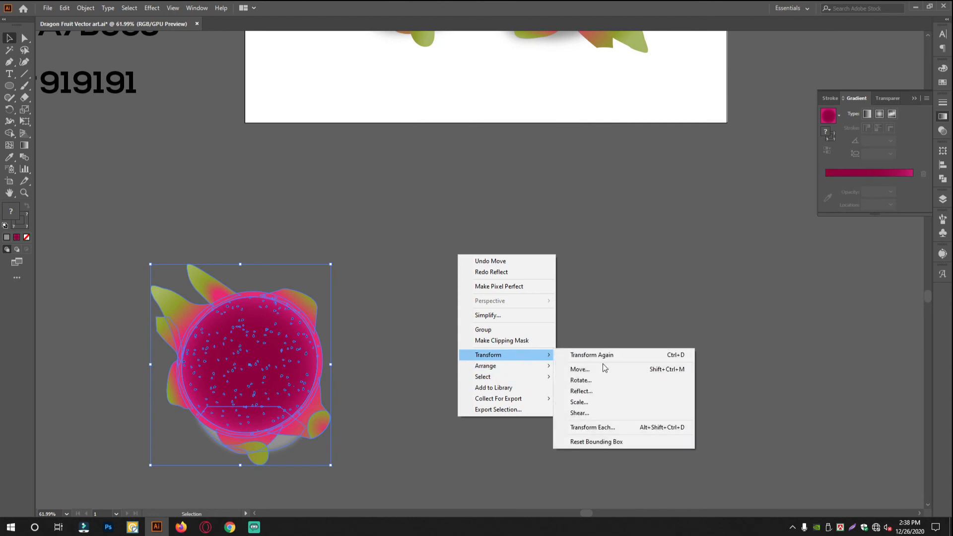
pyautogui.click(586, 391)
pyautogui.click(420, 224)
pyautogui.click(432, 326)
pyautogui.moveTo(227, 343); pyautogui.dragTo(381, 343)
# Delete the shadow beneath the mirrored fruit copy.
pyautogui.click(488, 343)
pyautogui.moveTo(444, 341); pyautogui.dragTo(464, 342)
pyautogui.moveTo(464, 482); pyautogui.dragTo(448, 437)
pyautogui.click(415, 402)
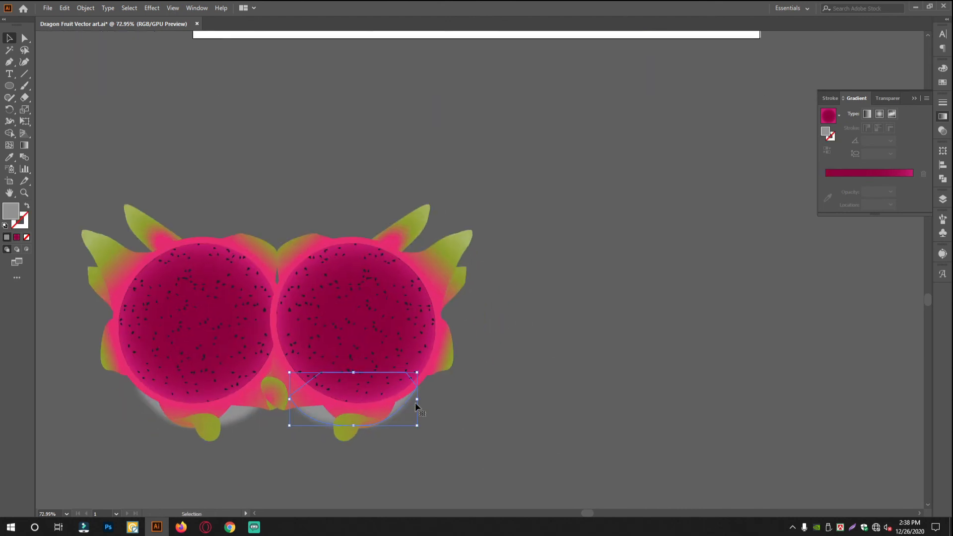
pyautogui.click(548, 382)
# Rotate the mirrored fruit about a quarter turn clockwise and position it overlapping the original's right edge.
pyautogui.click(400, 290)
pyautogui.moveTo(477, 199); pyautogui.dragTo(548, 453)
pyautogui.moveTo(381, 339); pyautogui.dragTo(454, 336)
pyautogui.click(524, 345)
pyautogui.moveTo(336, 331); pyautogui.dragTo(318, 331)
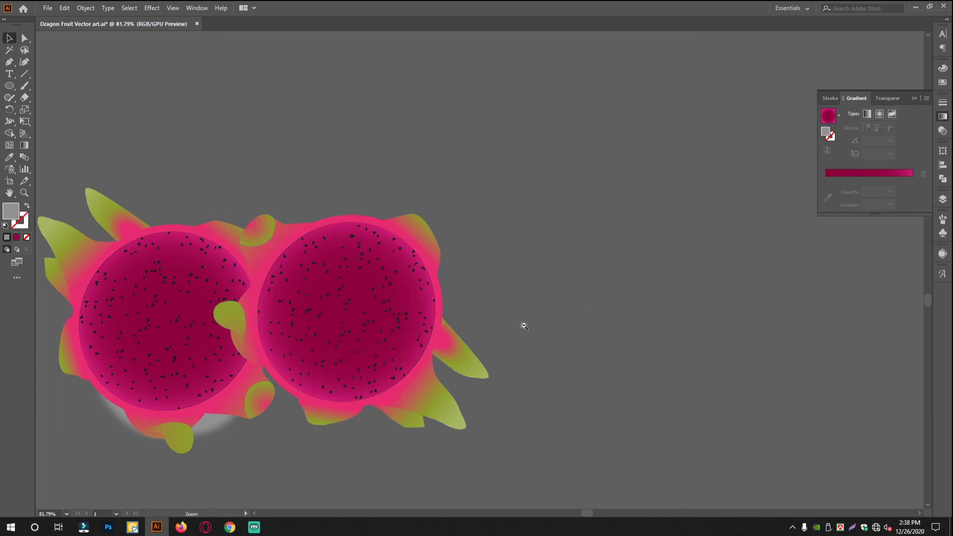
# Ungroup the mirrored fruit copy so its parts can be edited separately.
pyautogui.scroll(-1, 457, 304)
pyautogui.rightClick(388, 277)
pyautogui.click(417, 374)
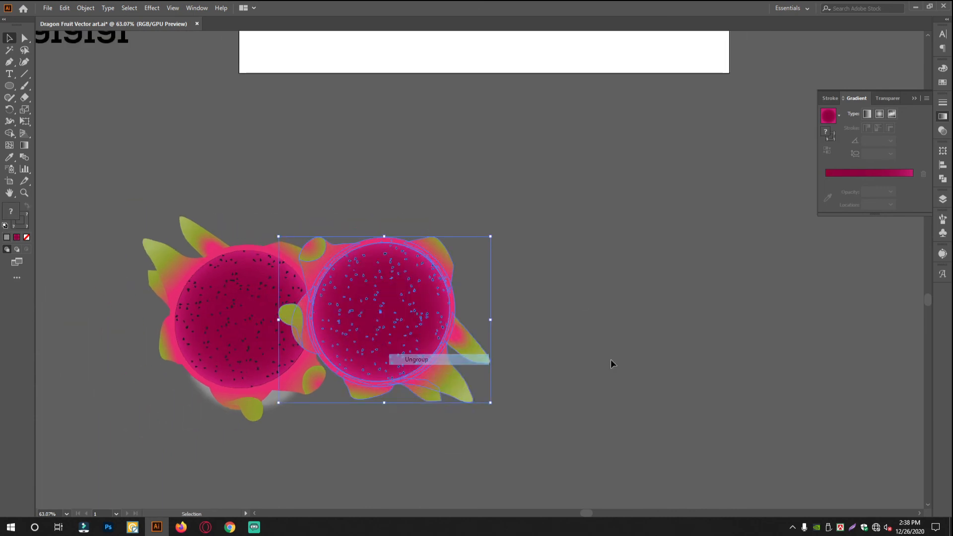
pyautogui.scroll(2, 449, 339)
pyautogui.click(132, 268)
pyautogui.hotkey('ctrl', 'shift', 'a')
# Fill the mirrored fruit's flesh circle with solid white sampled from the colour palette.
pyautogui.click(471, 273)
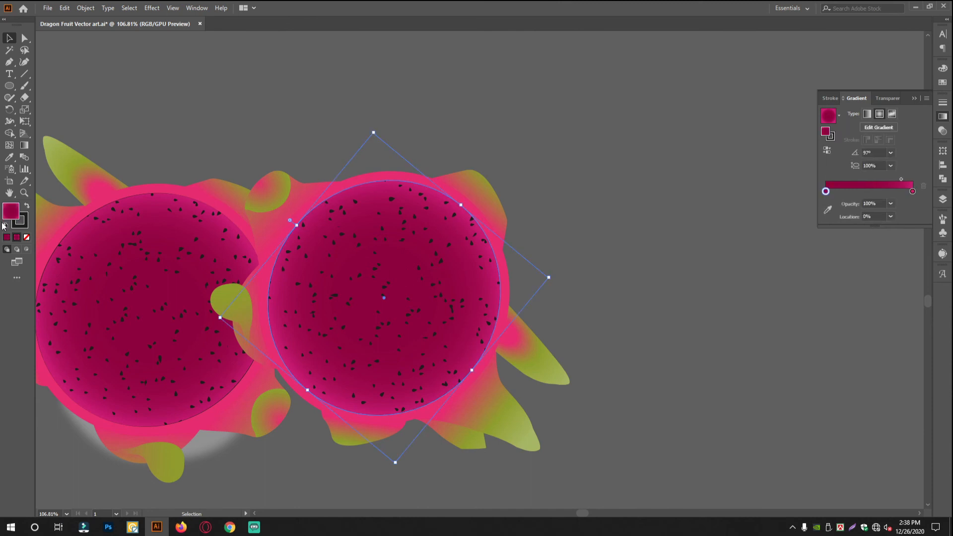
pyautogui.click(9, 157)
pyautogui.scroll(-3, 469, 233)
pyautogui.moveTo(666, 64); pyautogui.dragTo(614, 125)
pyautogui.click(467, 255)
pyautogui.scroll(4, 374, 305)
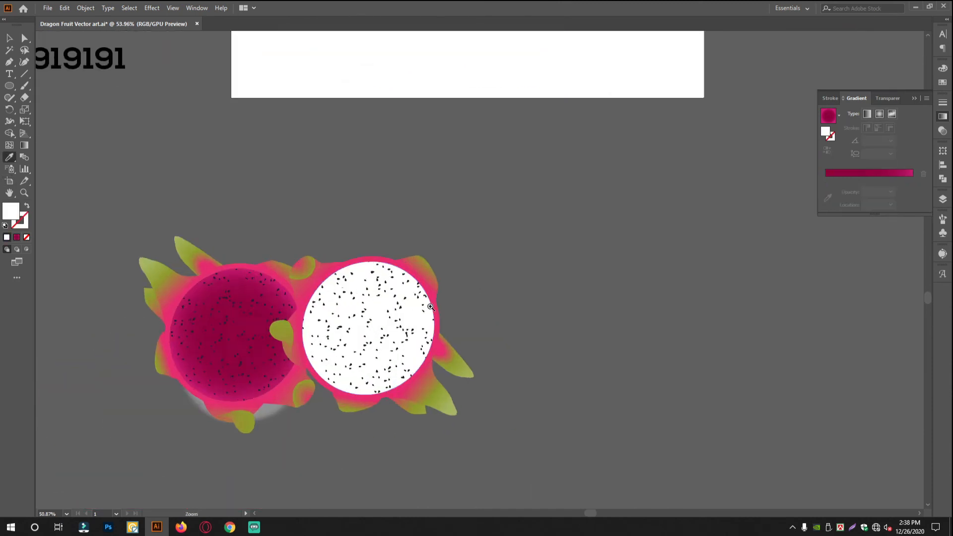
pyautogui.click(9, 38)
pyautogui.click(565, 327)
# Group the parts of the mirrored white-fleshed fruit again.
pyautogui.scroll(-2, 565, 328)
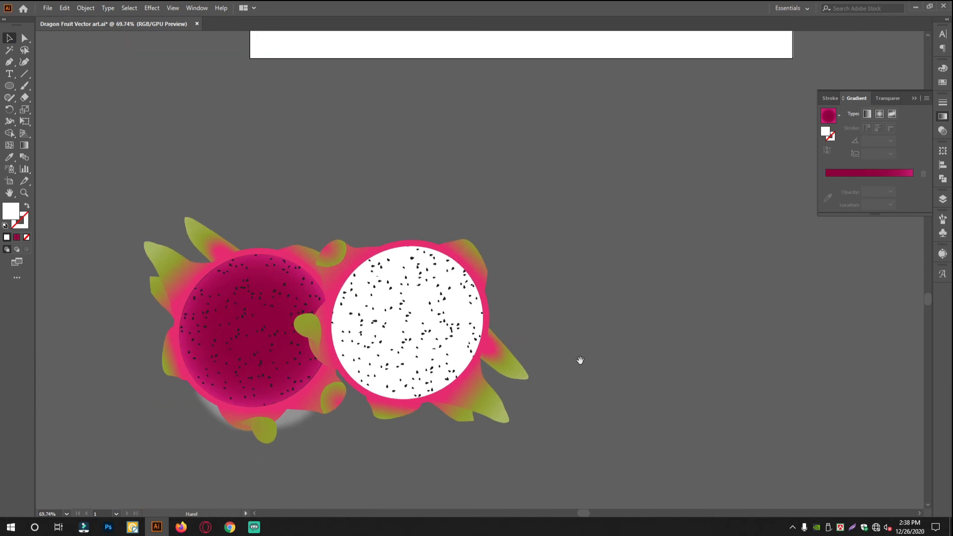
pyautogui.hotkey('ctrl', 'a')
pyautogui.keyDown('shift'); pyautogui.click(297, 411); pyautogui.keyUp('shift')
pyautogui.hotkey('ctrl', 'g')
pyautogui.click(550, 403)
# Outline a closed shadow shape with the Pen tool, curving below the white-fleshed fruit from its lower left rind to its lower right leaves.
pyautogui.scroll(3, 496, 376)
pyautogui.moveTo(480, 413); pyautogui.dragTo(493, 357)
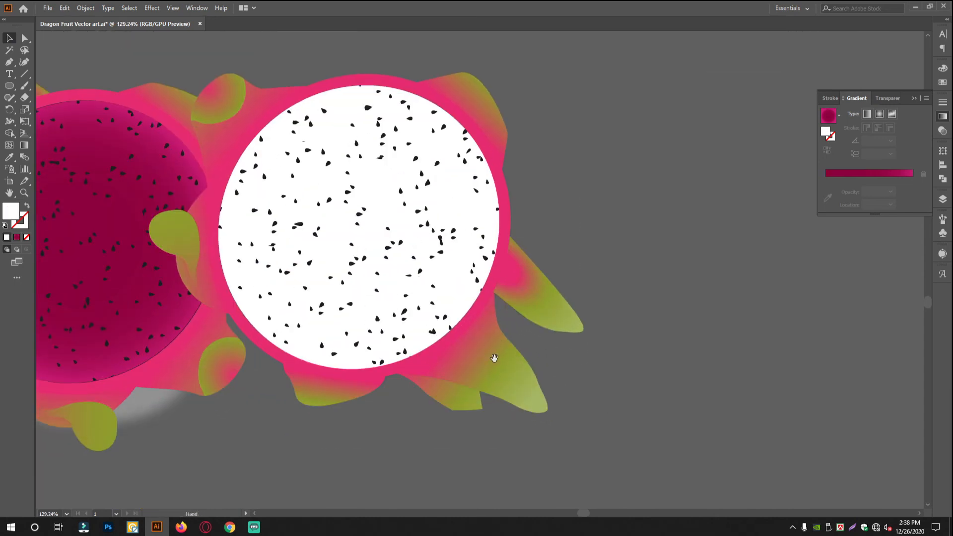
pyautogui.scroll(-1, 503, 363)
pyautogui.click(10, 63)
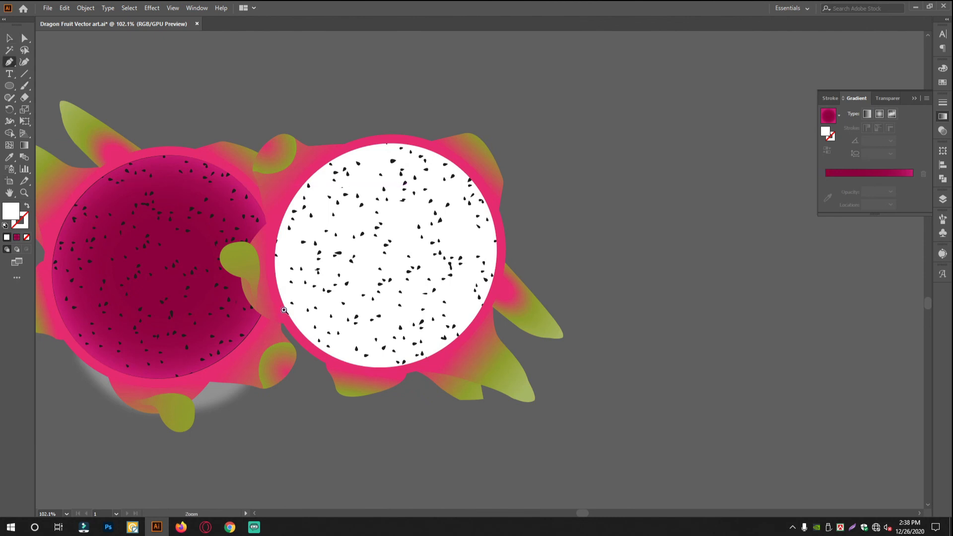
pyautogui.scroll(2, 276, 306)
pyautogui.click(273, 320)
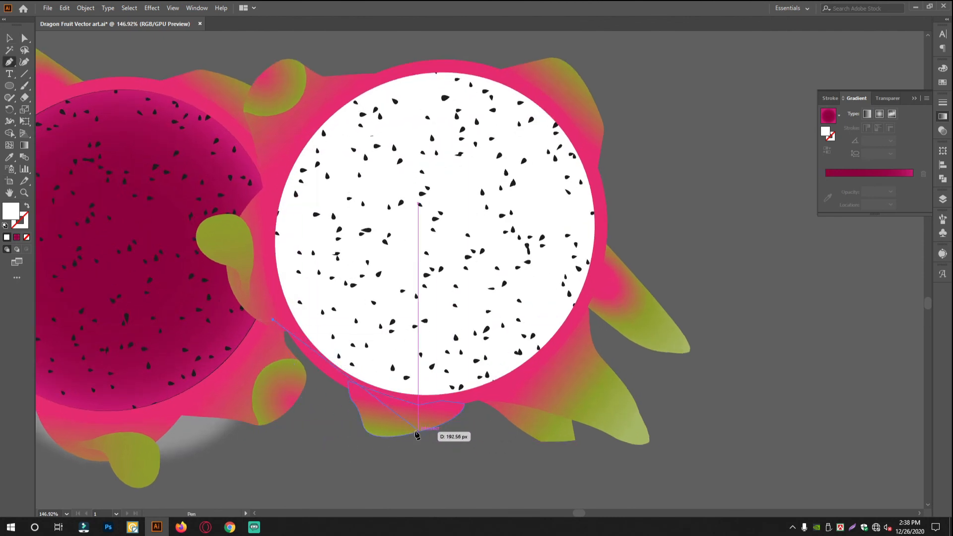
pyautogui.moveTo(398, 435); pyautogui.dragTo(508, 441)
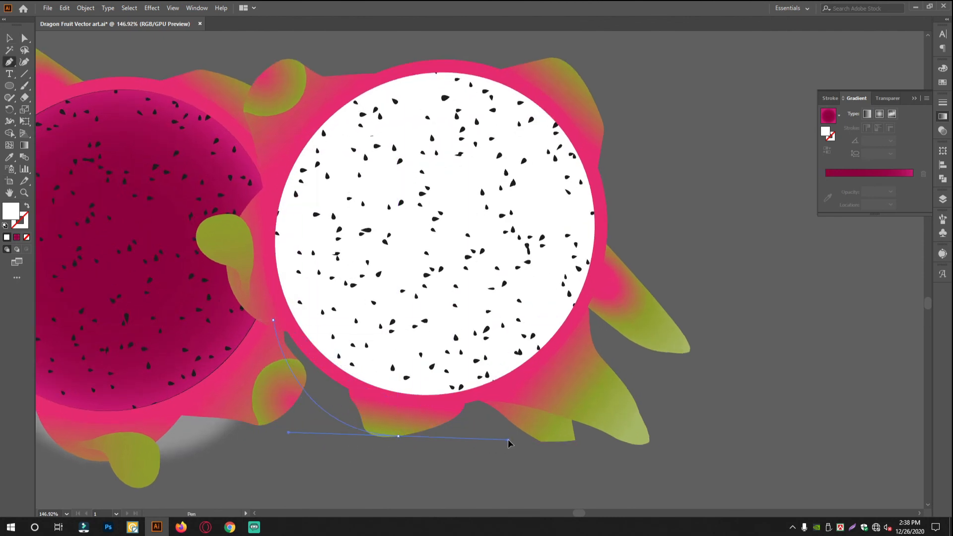
pyautogui.click(398, 435)
pyautogui.moveTo(571, 361); pyautogui.dragTo(610, 266)
pyautogui.click(571, 361)
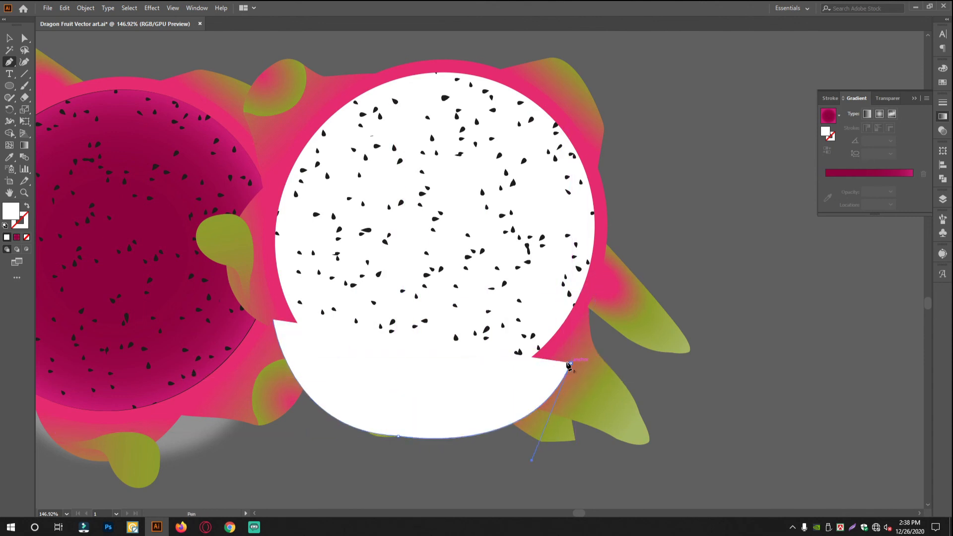
pyautogui.click(367, 278)
pyautogui.click(288, 288)
pyautogui.click(274, 320)
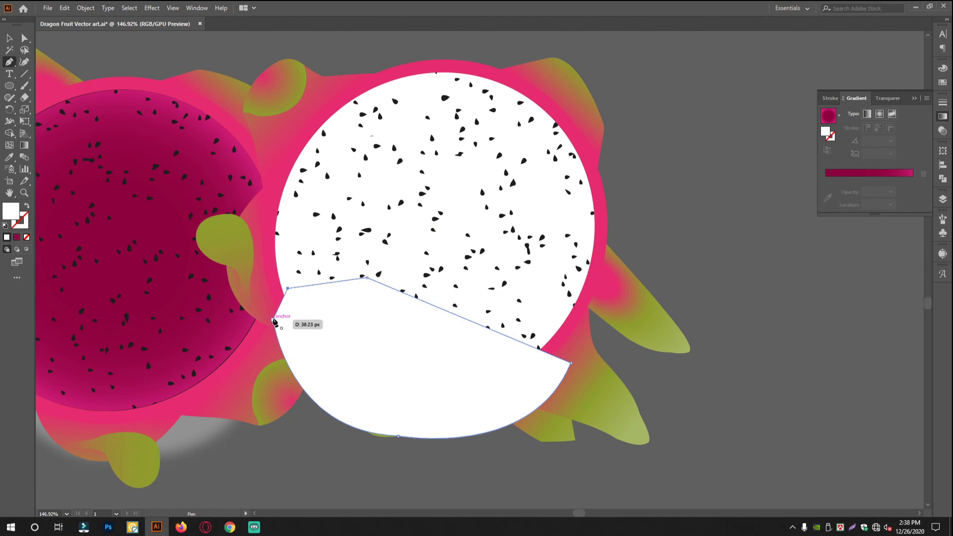
# Send the new shadow shape to the back, behind the white-fleshed fruit.
pyautogui.click(9, 38)
pyautogui.click(414, 378)
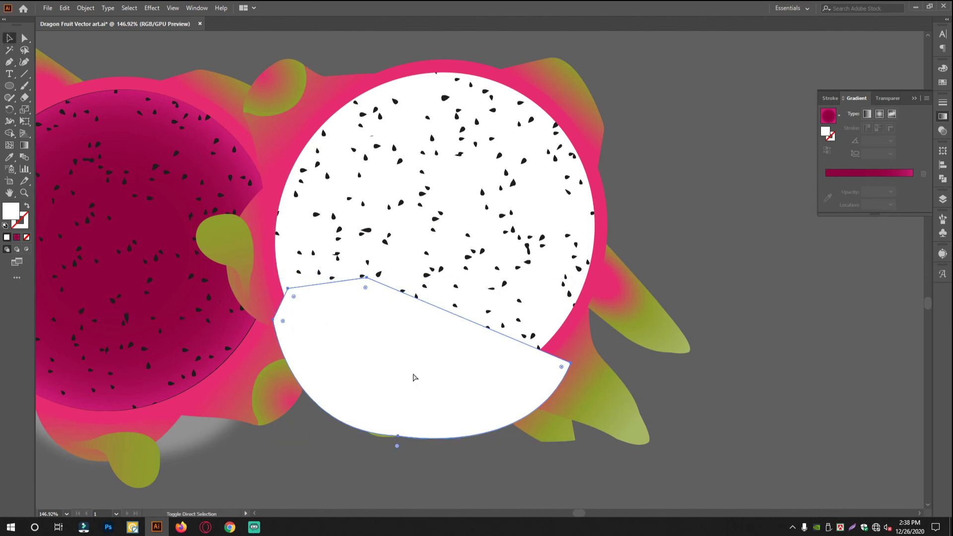
pyautogui.hotkey('ctrl', 'shift', '[')
pyautogui.scroll(1, 414, 378)
# Fill the shadow shape with the grey #919191 sampled from the colour palette.
pyautogui.click(10, 157)
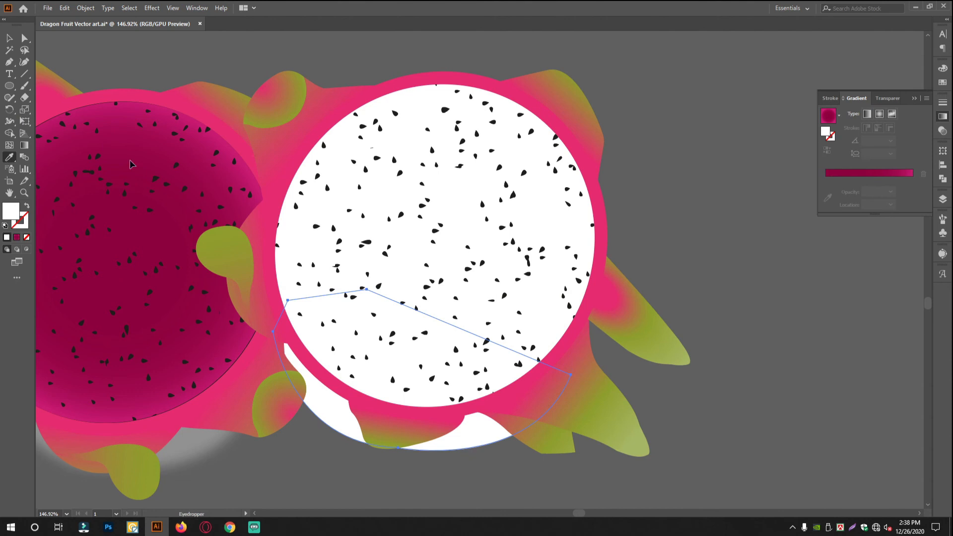
pyautogui.scroll(-3, 209, 140)
pyautogui.moveTo(209, 140); pyautogui.dragTo(364, 298)
pyautogui.scroll(-6, 400, 170)
pyautogui.moveTo(400, 170); pyautogui.dragTo(462, 273)
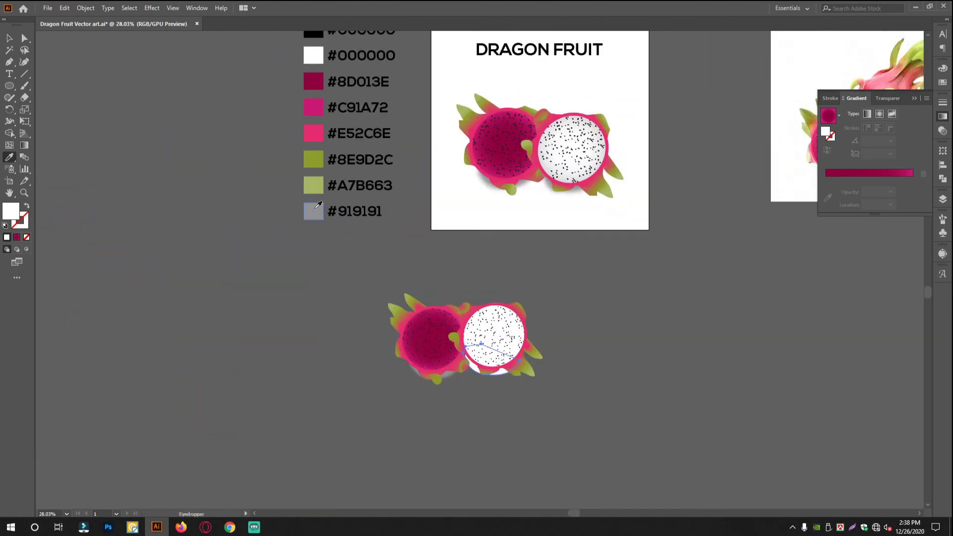
pyautogui.click(310, 211)
pyautogui.click(9, 38)
# Apply a Gaussian Blur effect to the grey shadow under the white-fleshed fruit.
pyautogui.click(150, 10)
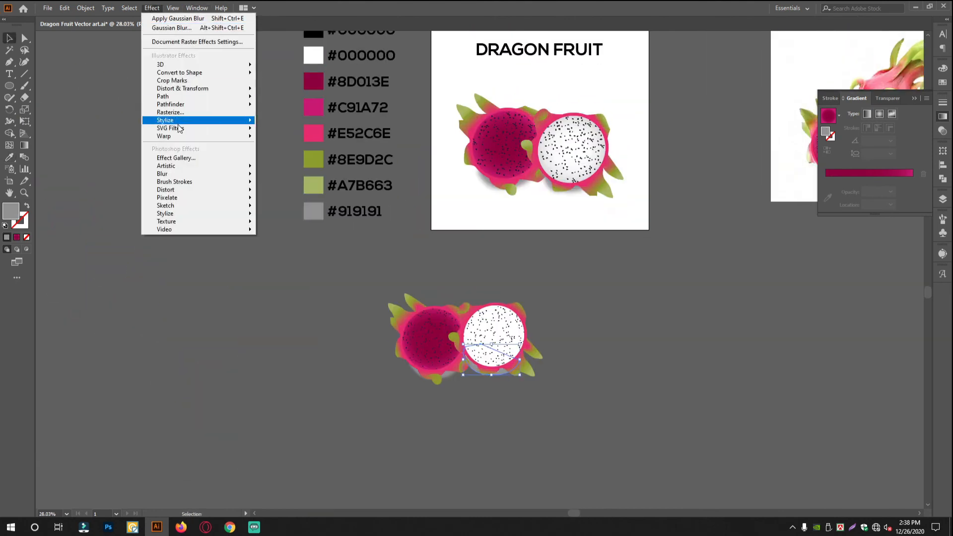
pyautogui.moveTo(179, 173)
pyautogui.click(297, 176)
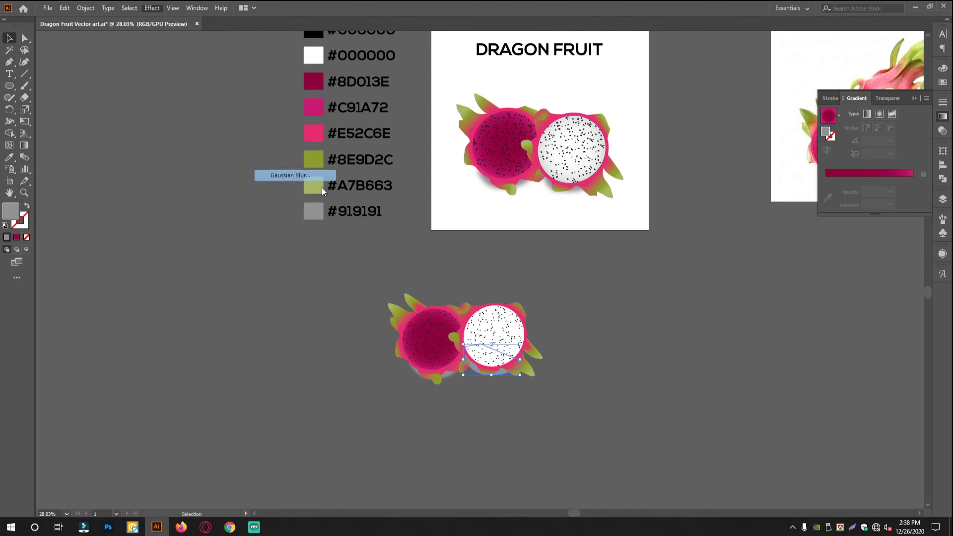
pyautogui.click(642, 287)
pyautogui.scroll(5, 610, 397)
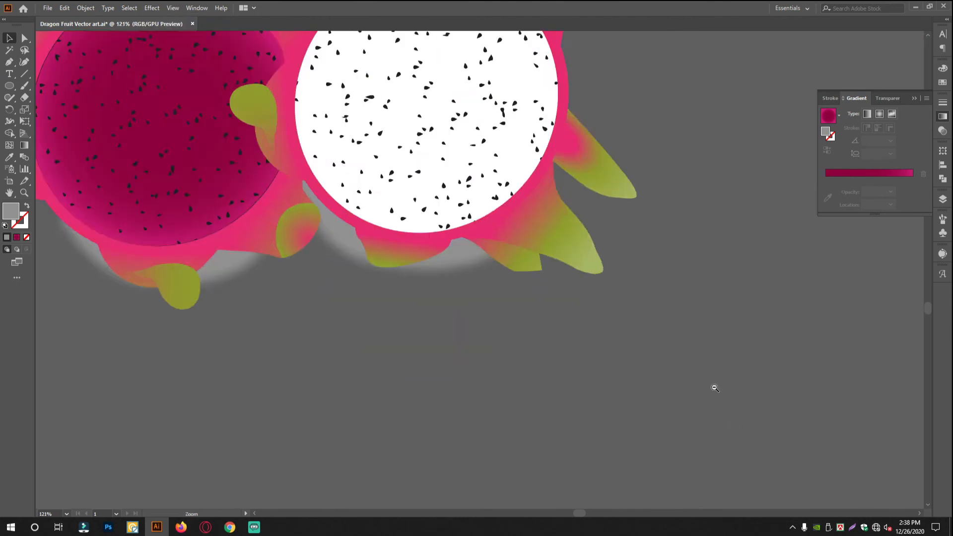
# Group both fruit halves and their shadows into one object.
pyautogui.scroll(-3, 575, 397)
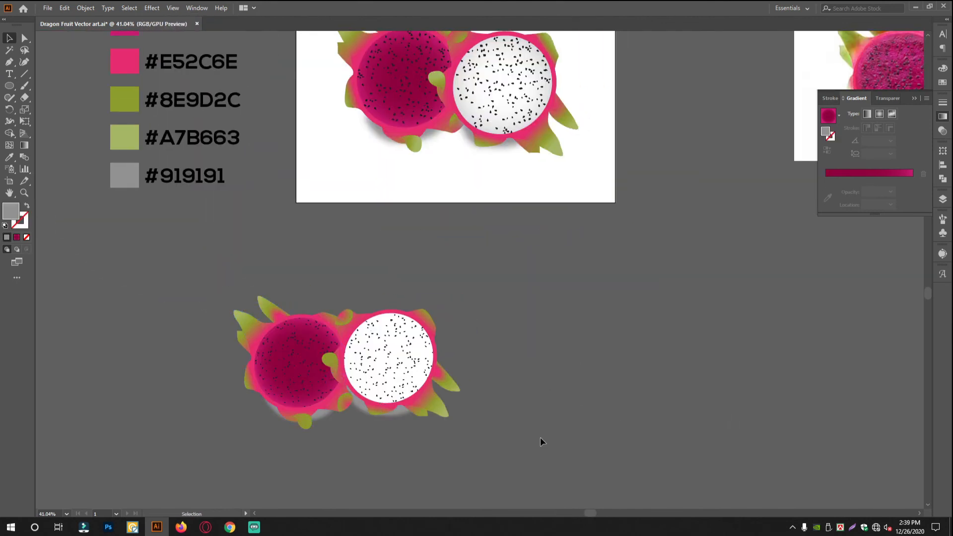
pyautogui.moveTo(542, 439); pyautogui.dragTo(145, 275)
pyautogui.hotkey('ctrl', 'g')
pyautogui.click(642, 318)
# Place a white background square in the empty area below the artboard.
pyautogui.scroll(-5, 403, 349)
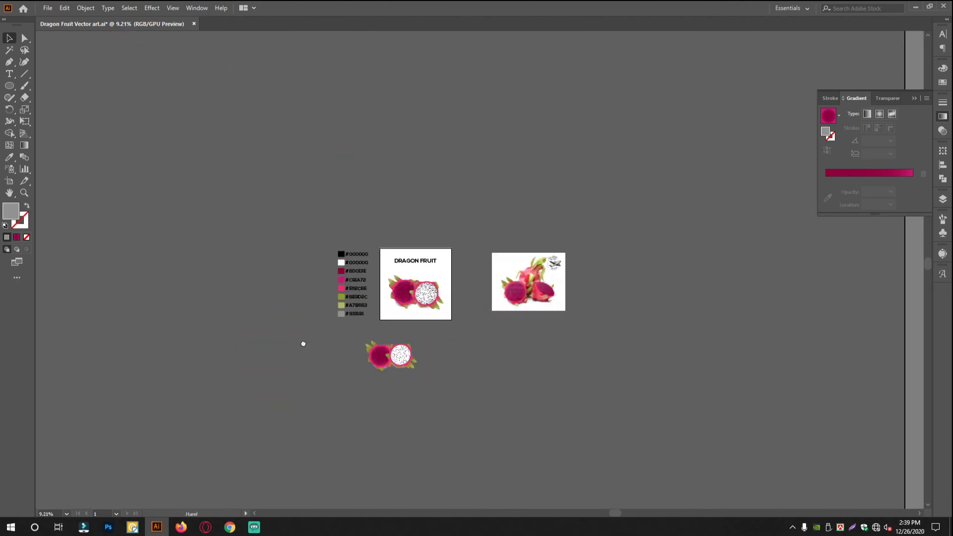
pyautogui.scroll(2, 377, 337)
pyautogui.moveTo(363, 290); pyautogui.dragTo(421, 443)
pyautogui.click(555, 398)
pyautogui.scroll(2, 504, 401)
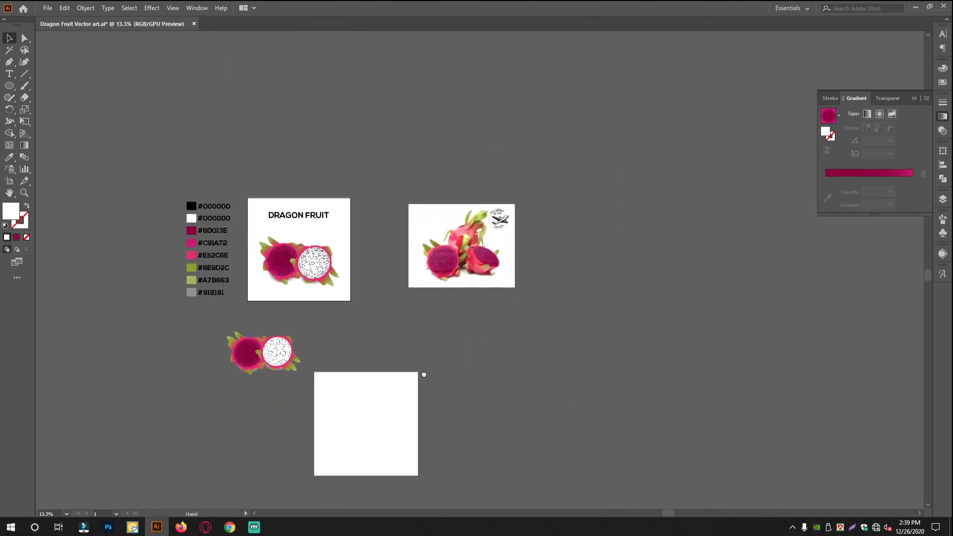
# Move the grouped dragon fruit illustration onto the white background square.
pyautogui.scroll(-2, 423, 375)
pyautogui.moveTo(273, 289); pyautogui.dragTo(381, 364)
pyautogui.scroll(2, 422, 394)
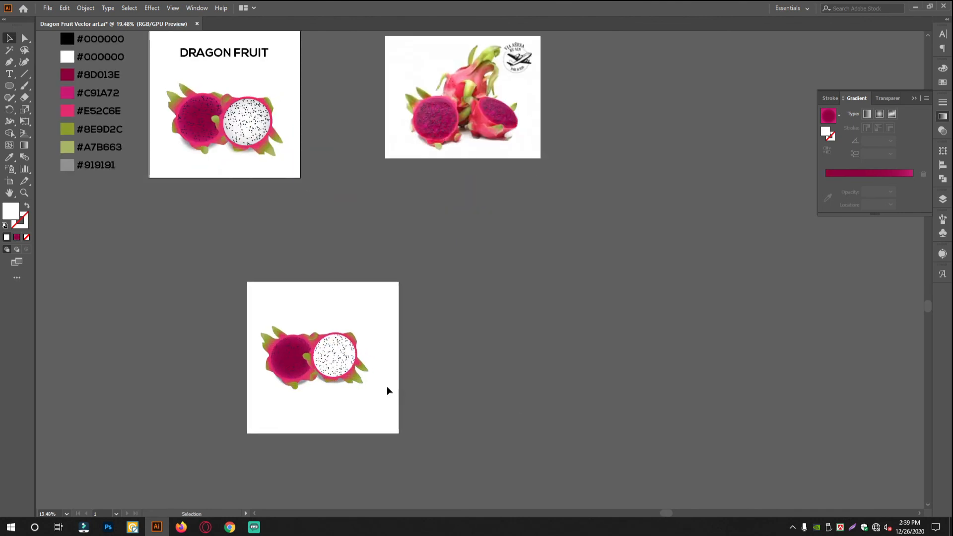
# Align the fruit group and the white square on their horizontal centres.
pyautogui.click(387, 389)
pyautogui.click(942, 169)
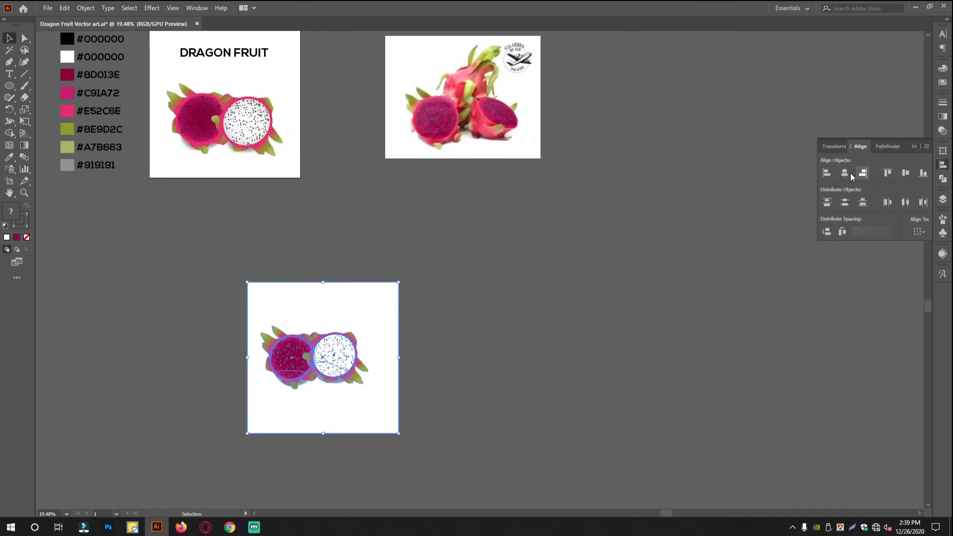
pyautogui.click(844, 173)
pyautogui.click(698, 428)
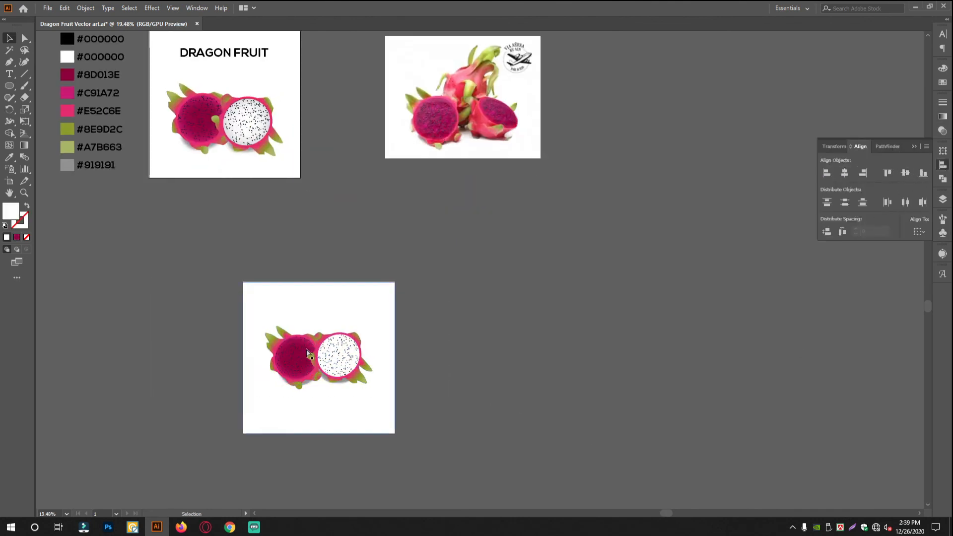
pyautogui.scroll(8, 307, 375)
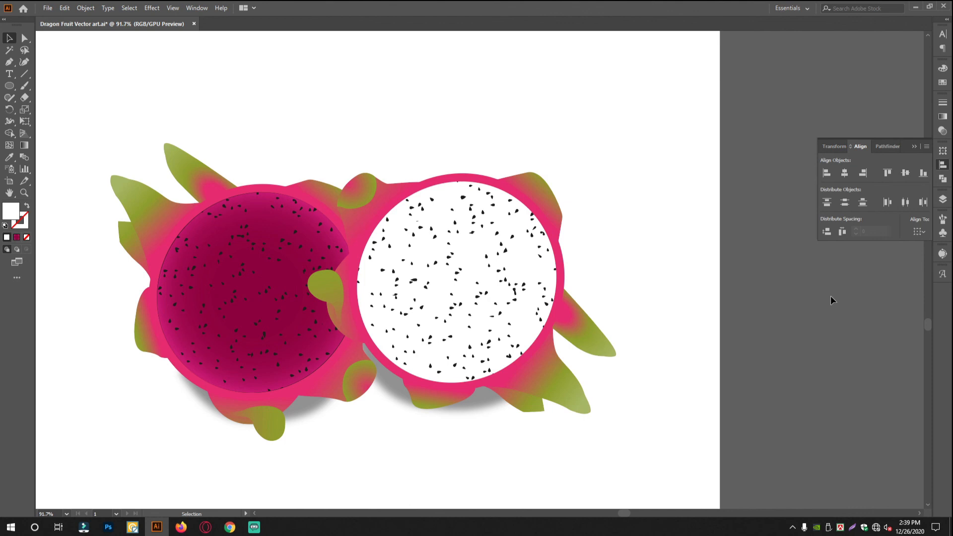
pyautogui.moveTo(759, 381); pyautogui.dragTo(576, 320)
pyautogui.moveTo(576, 320); pyautogui.dragTo(407, 382)
pyautogui.moveTo(535, 308); pyautogui.dragTo(684, 342)
pyautogui.moveTo(561, 426); pyautogui.dragTo(608, 189)
pyautogui.moveTo(497, 403); pyautogui.dragTo(550, 399)
pyautogui.moveTo(441, 449); pyautogui.dragTo(466, 340)
pyautogui.moveTo(466, 340); pyautogui.dragTo(489, 334)
pyautogui.moveTo(541, 349); pyautogui.dragTo(529, 339)
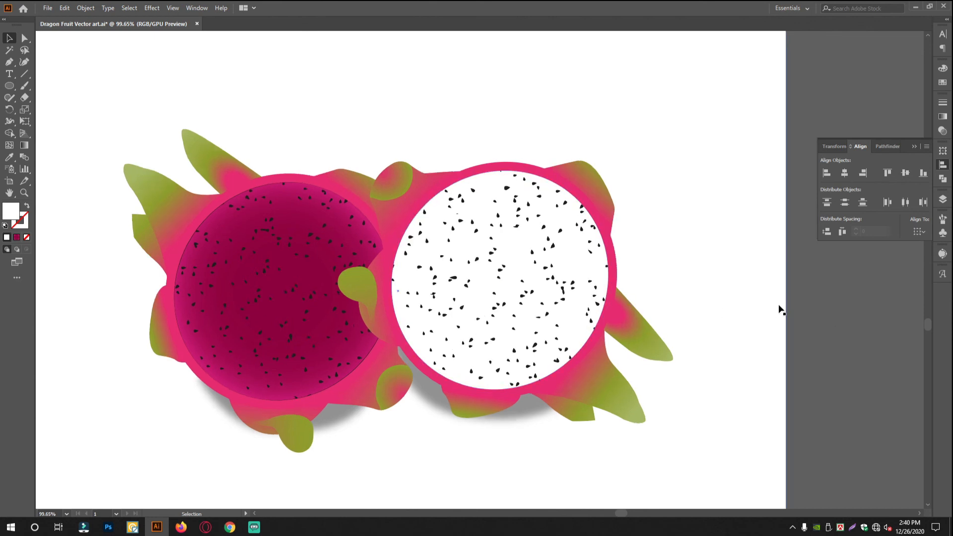
pyautogui.hotkey('ctrl', 'a')
pyautogui.press('a')
pyautogui.moveTo(630, 276); pyautogui.dragTo(591, 289)
pyautogui.moveTo(591, 289); pyautogui.dragTo(504, 420)
pyautogui.moveTo(604, 323); pyautogui.dragTo(687, 172)
pyautogui.moveTo(602, 260); pyautogui.dragTo(695, 367)
pyautogui.moveTo(591, 392); pyautogui.dragTo(570, 392)
pyautogui.moveTo(570, 392); pyautogui.dragTo(522, 412)
pyautogui.click(873, 388)
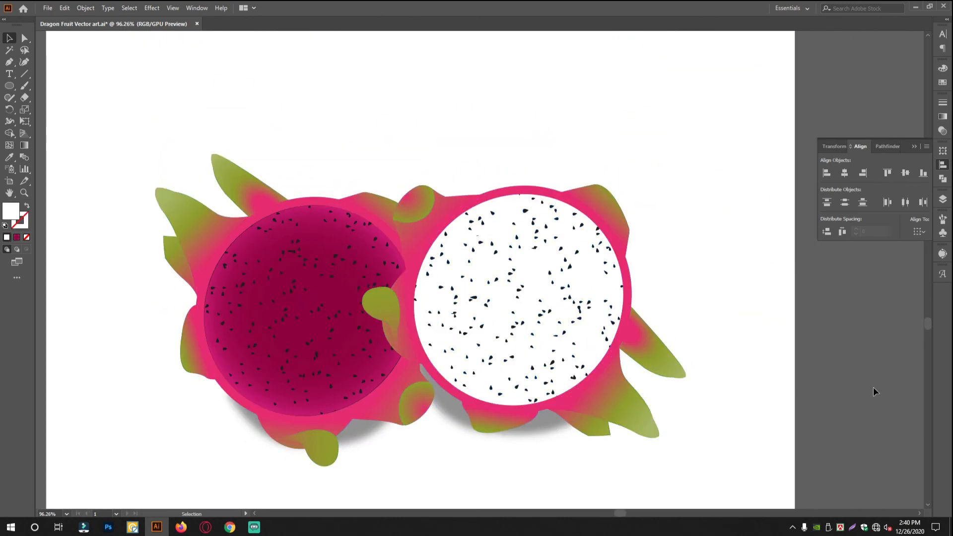